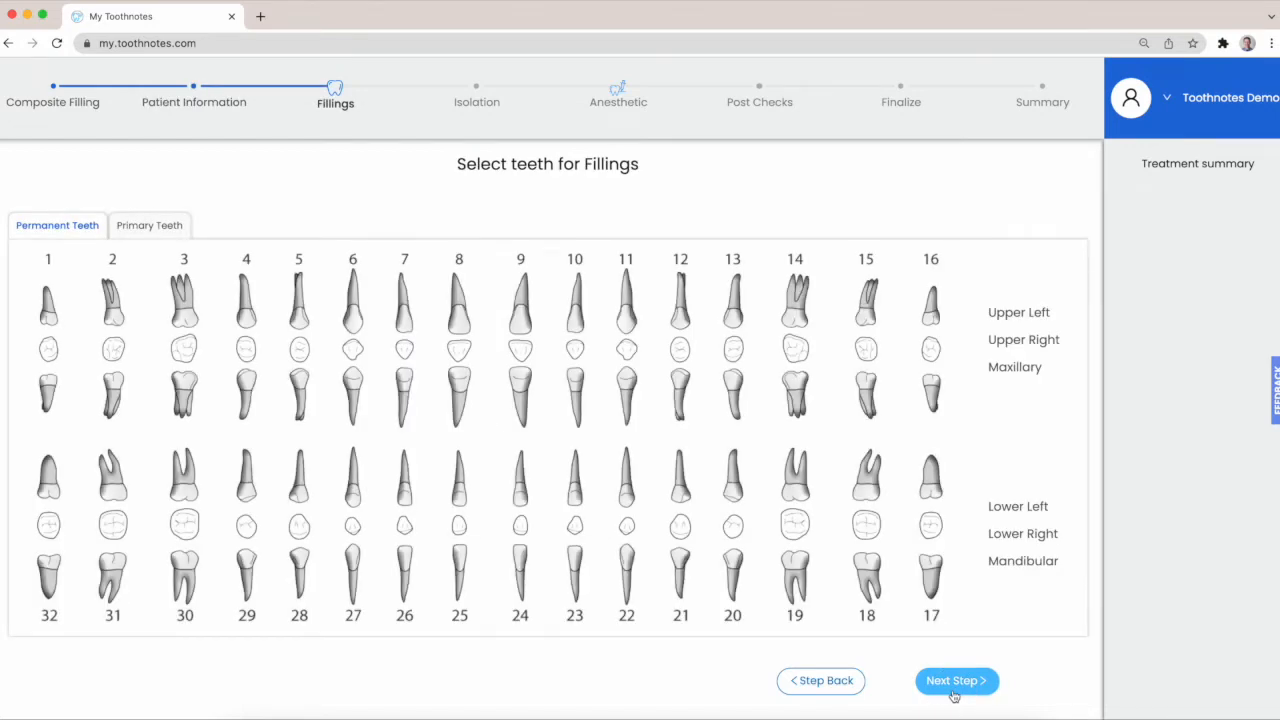
Select permanent teeth 3 and 4 for the fillings and continue to their detail form
left_click(190, 316)
left_click(248, 325)
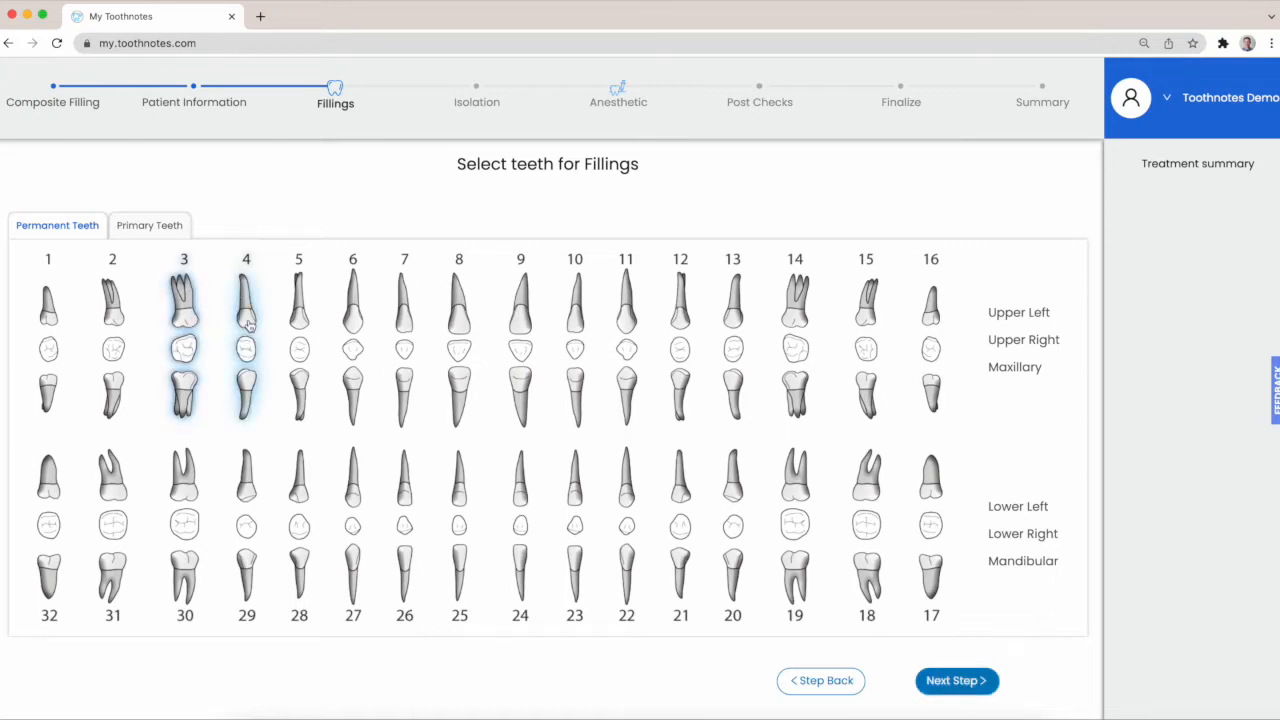
left_click(951, 681)
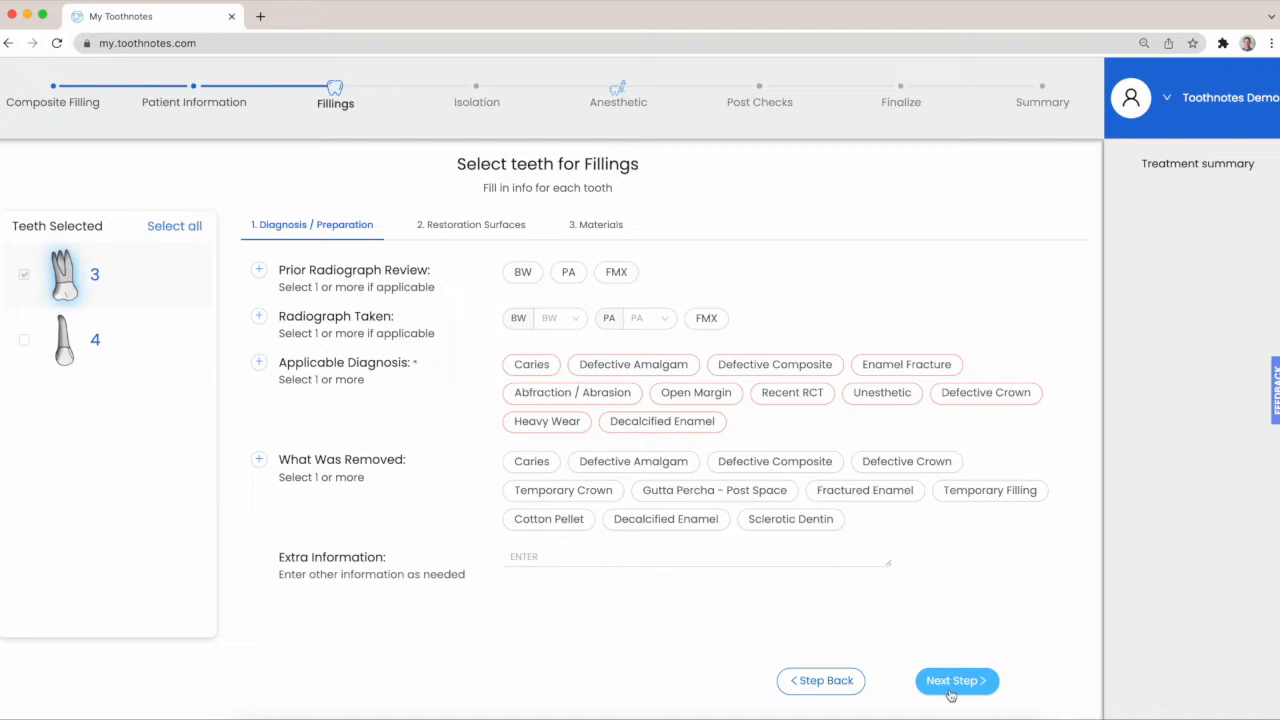
For both teeth, record BW prior radiograph review, and Caries and Defective Amalgam as both the applicable diagnosis and what was removed
left_click(192, 227)
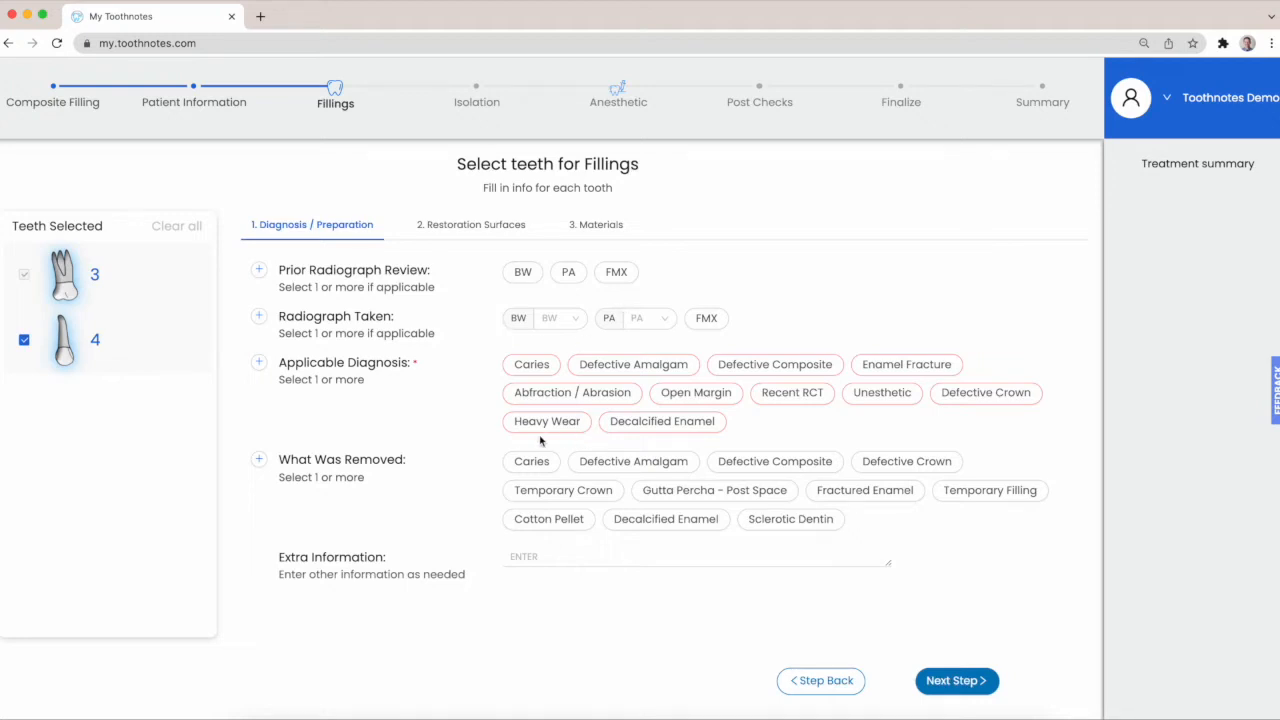
left_click(520, 280)
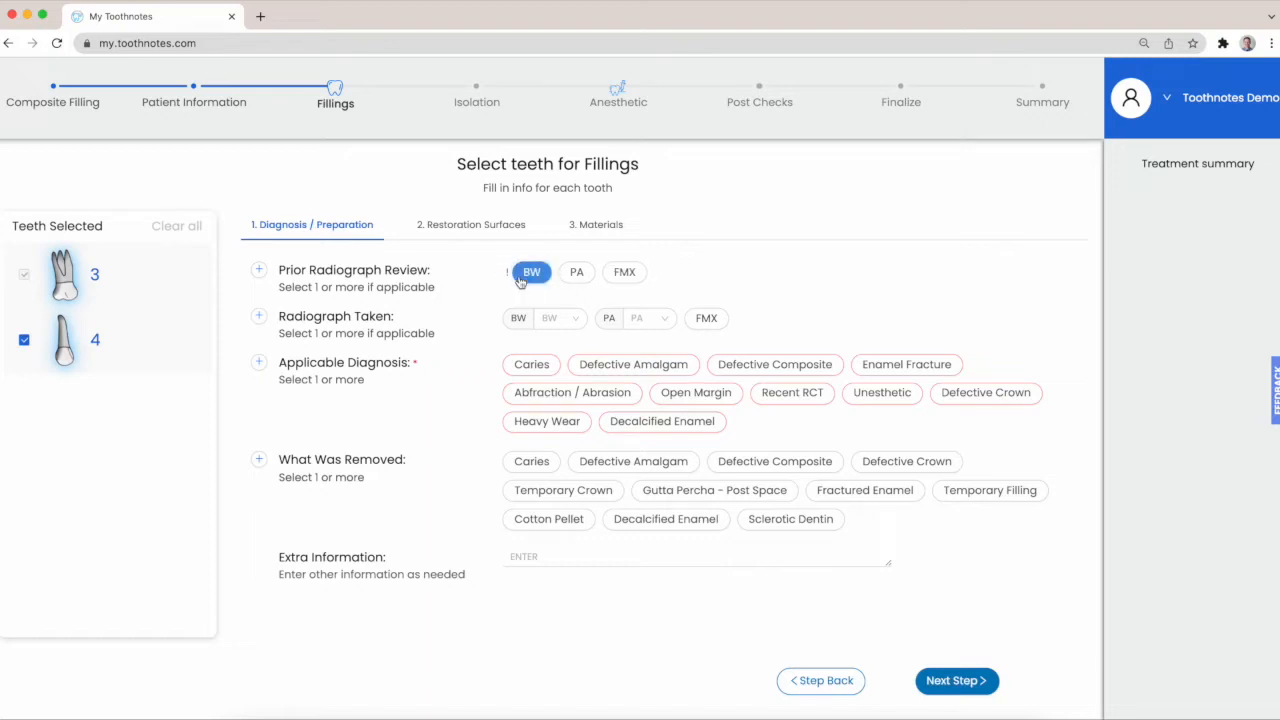
left_click(533, 368)
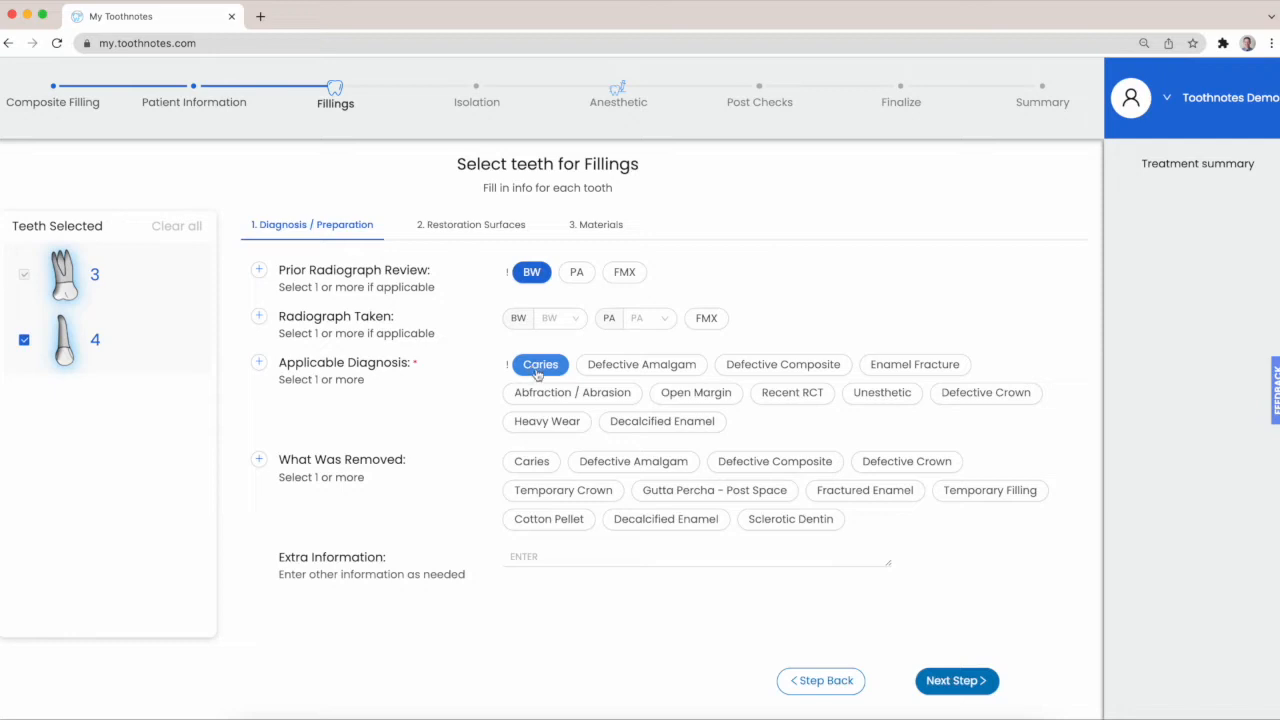
left_click(625, 372)
left_click(536, 466)
left_click(612, 466)
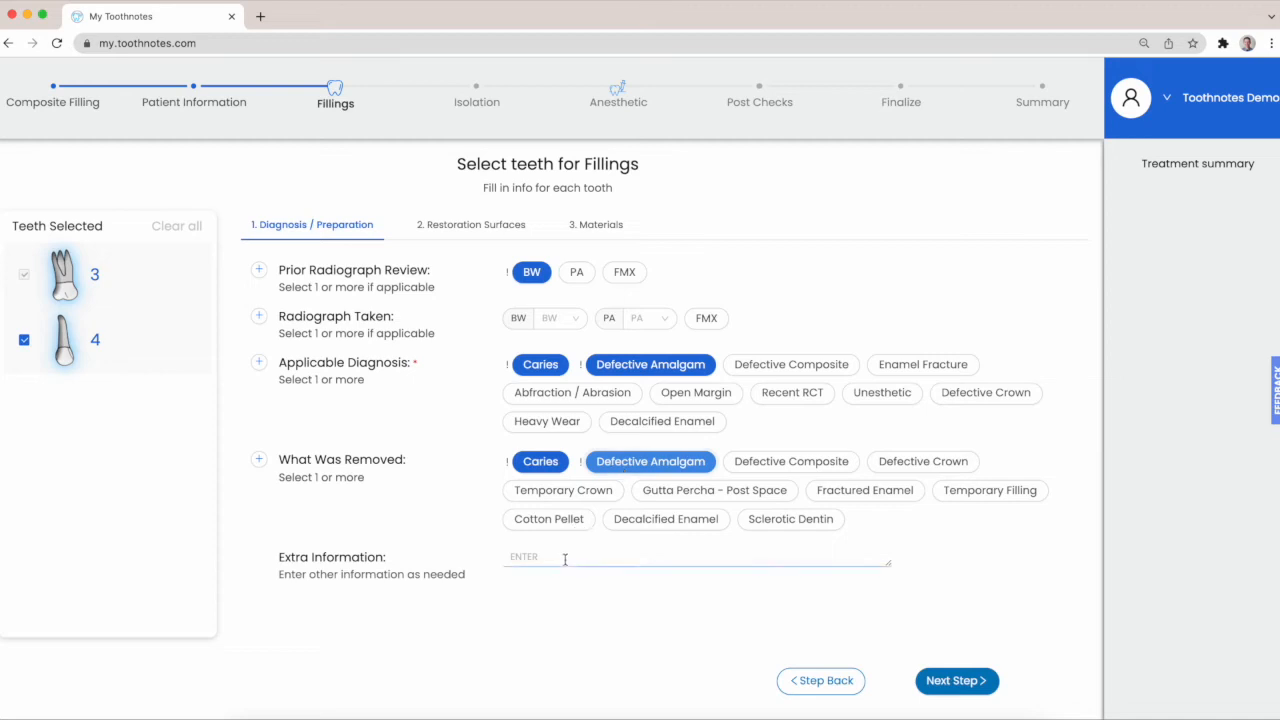
left_click(925, 681)
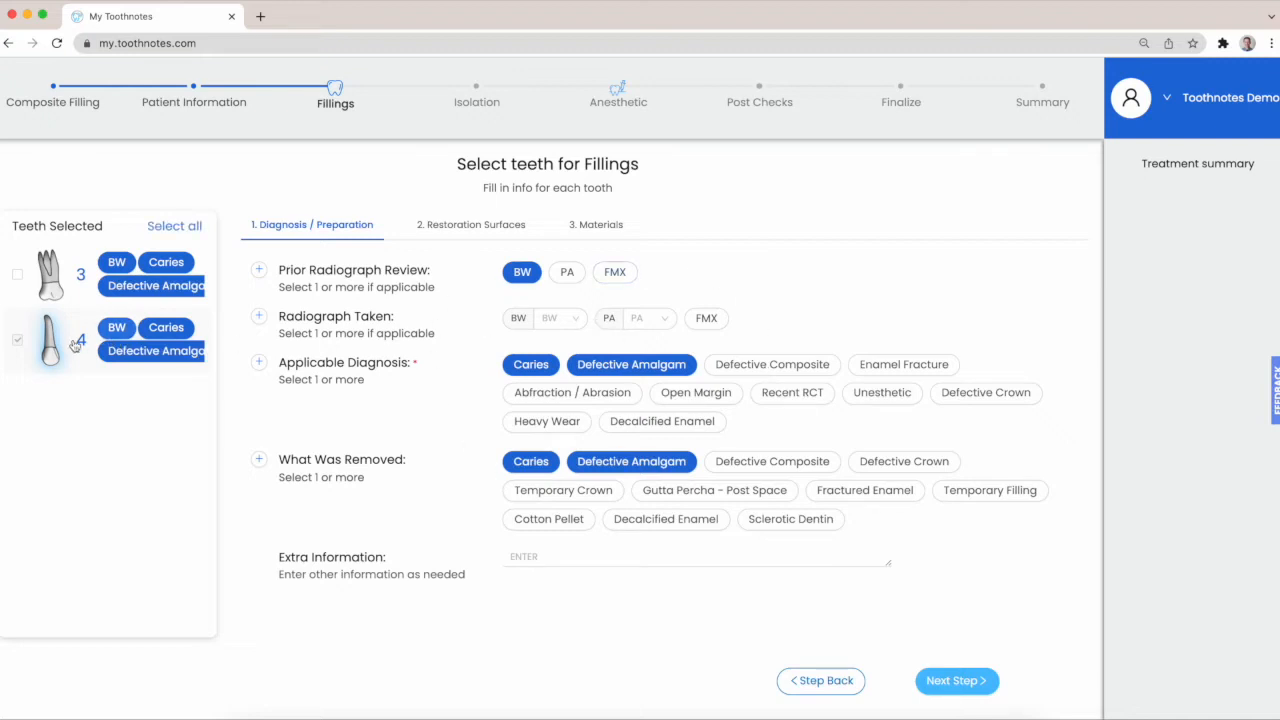
left_click(945, 681)
Set the restoration surfaces of both teeth to Mesial and Occlusal or Incisal and continue to the materials
left_click(172, 226)
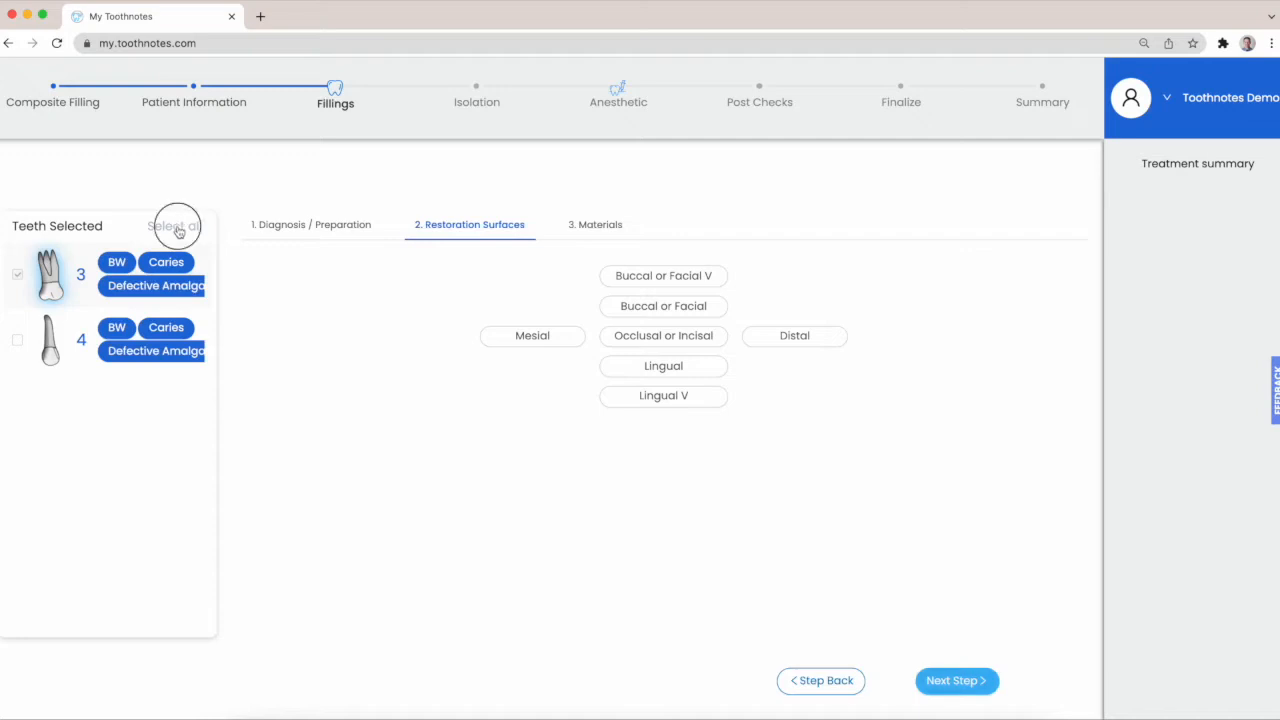
left_click(530, 342)
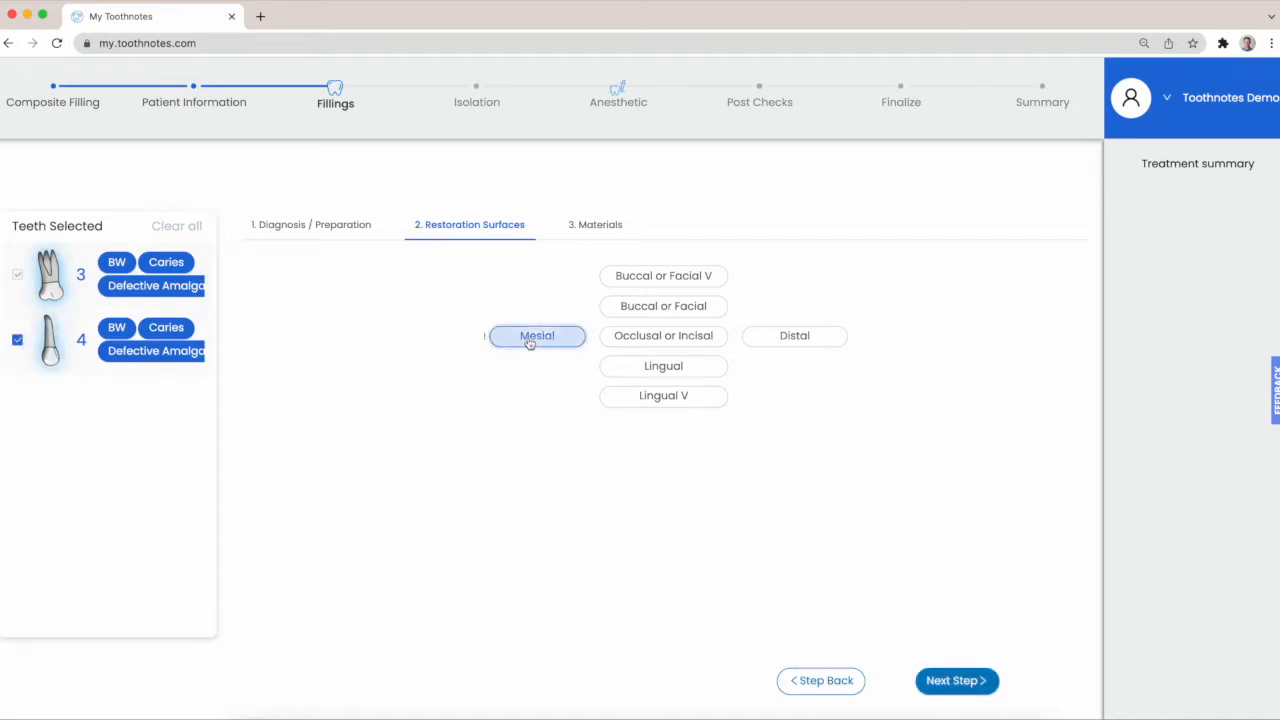
left_click(636, 346)
left_click(953, 683)
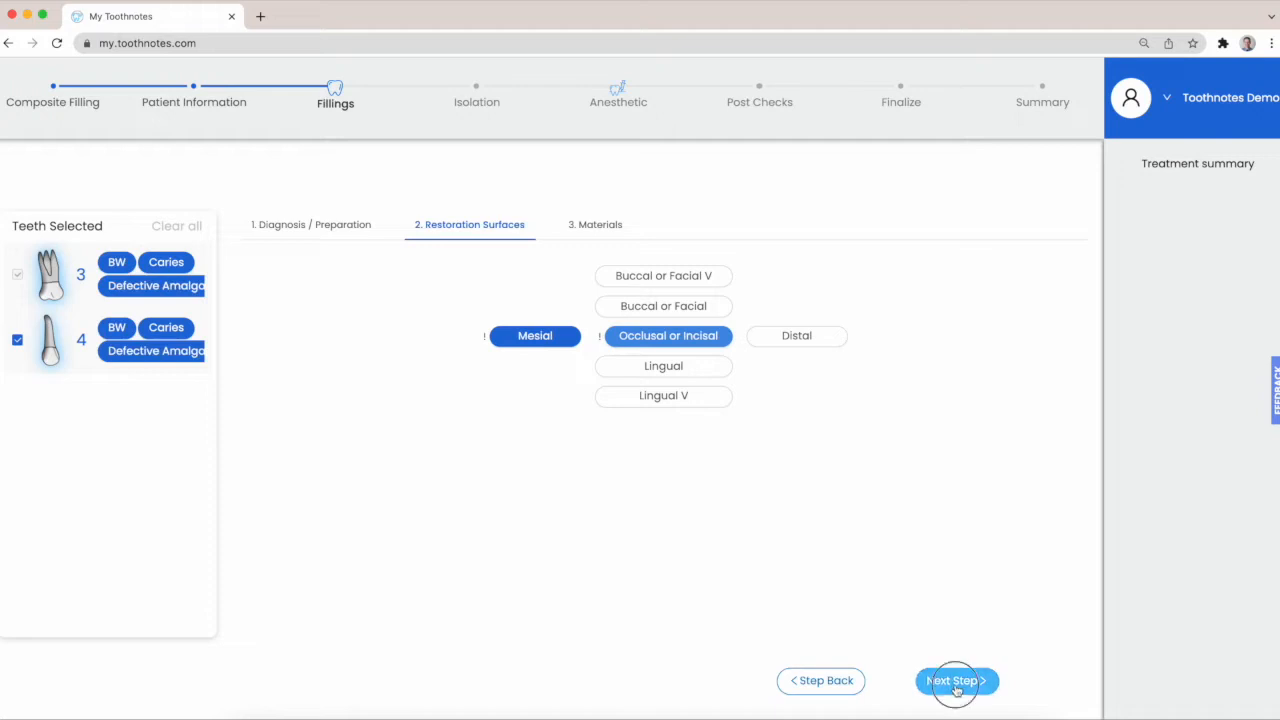
left_click(955, 686)
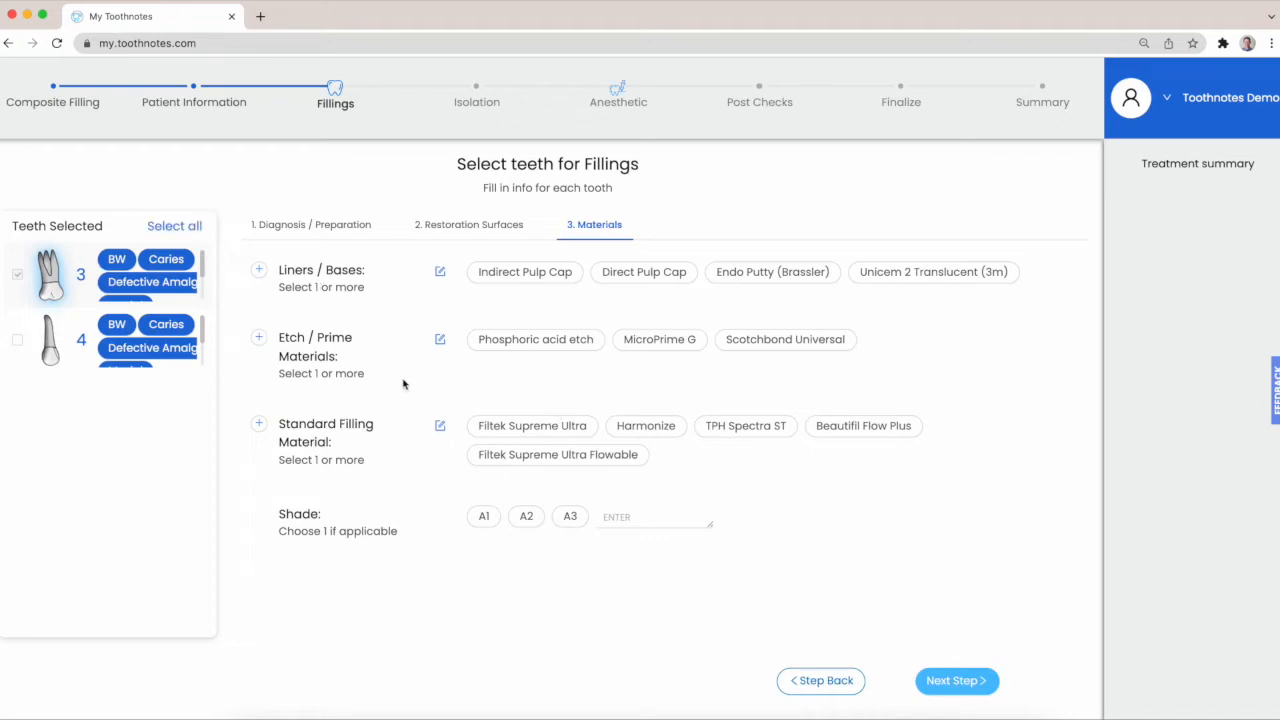
View the custom value entry and the customization information for Liners / Bases, closing both without changes
left_click(259, 270)
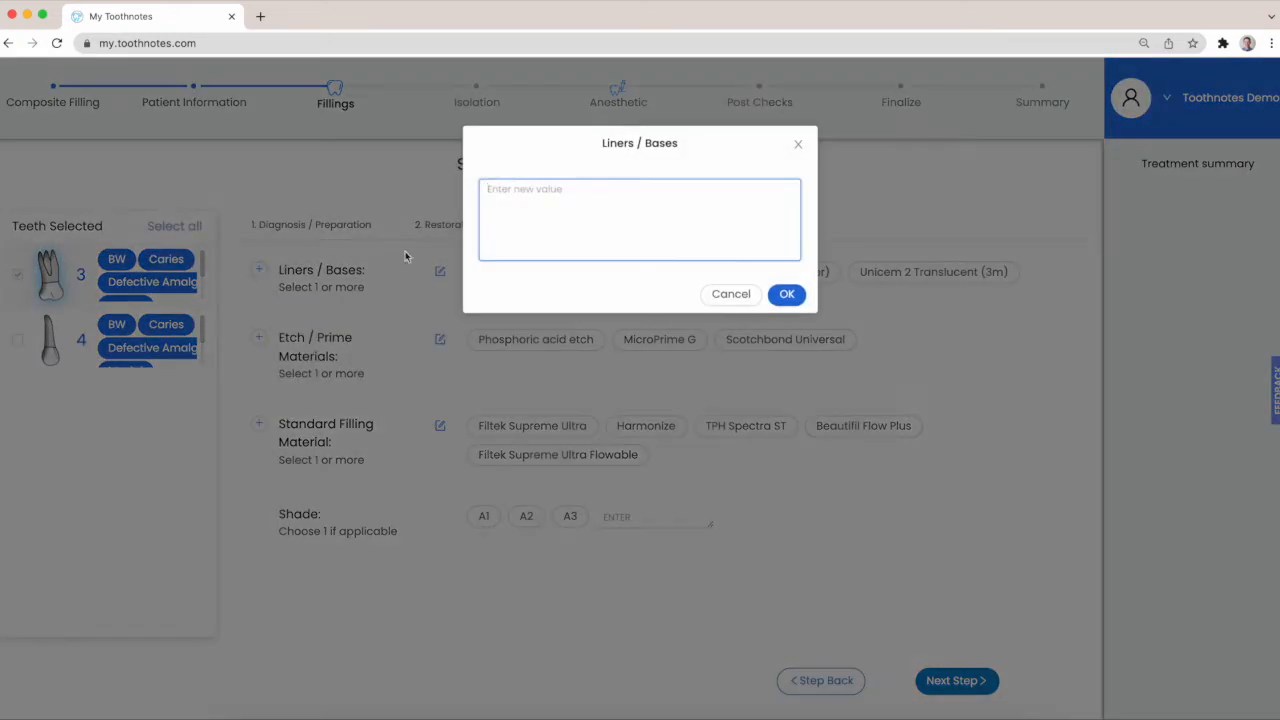
left_click(750, 295)
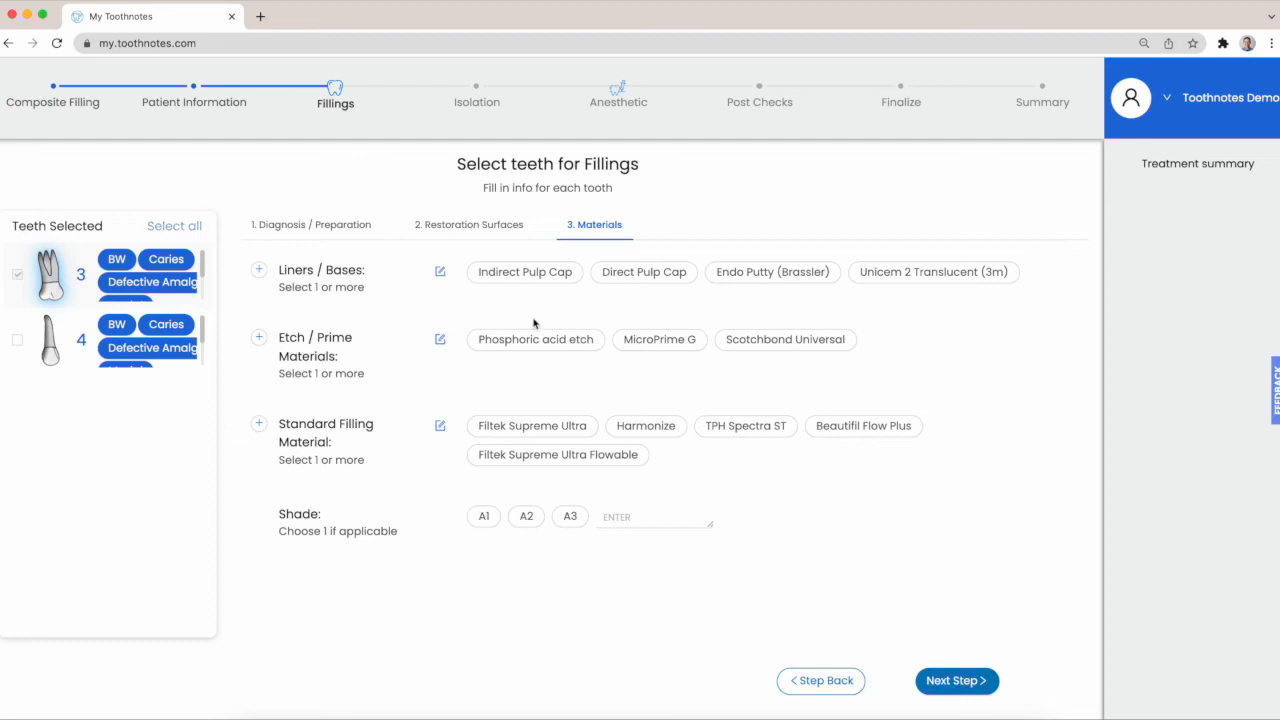
left_click(441, 277)
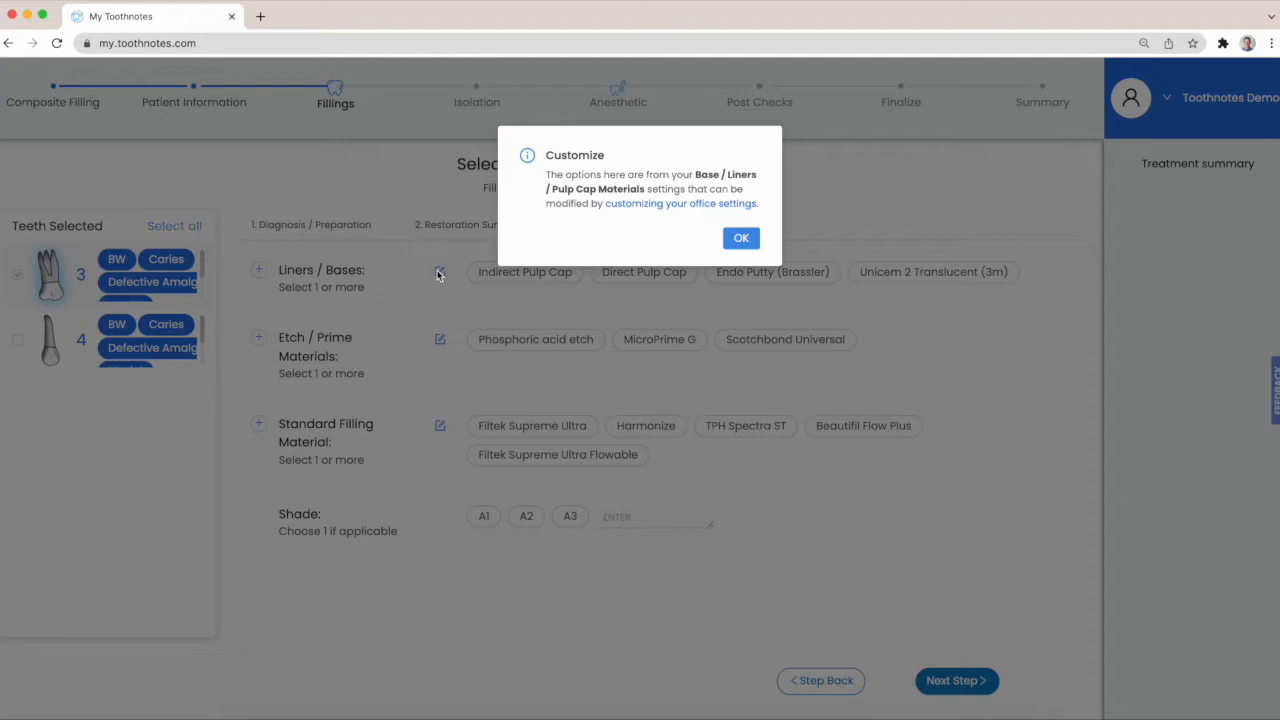
left_click(422, 328)
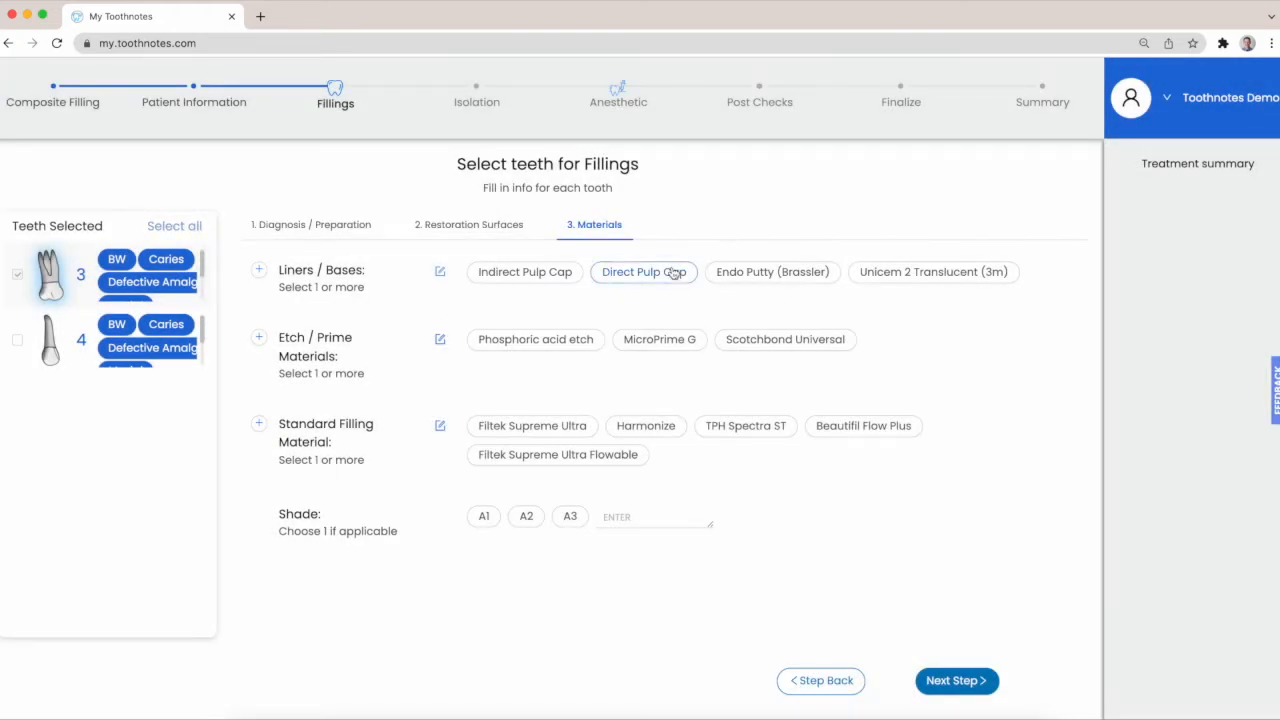
Choose Phosphoric acid etch, Scotchbond Universal, Filtek Supreme Ultra and shade A2 as the materials for both teeth
left_click(546, 343)
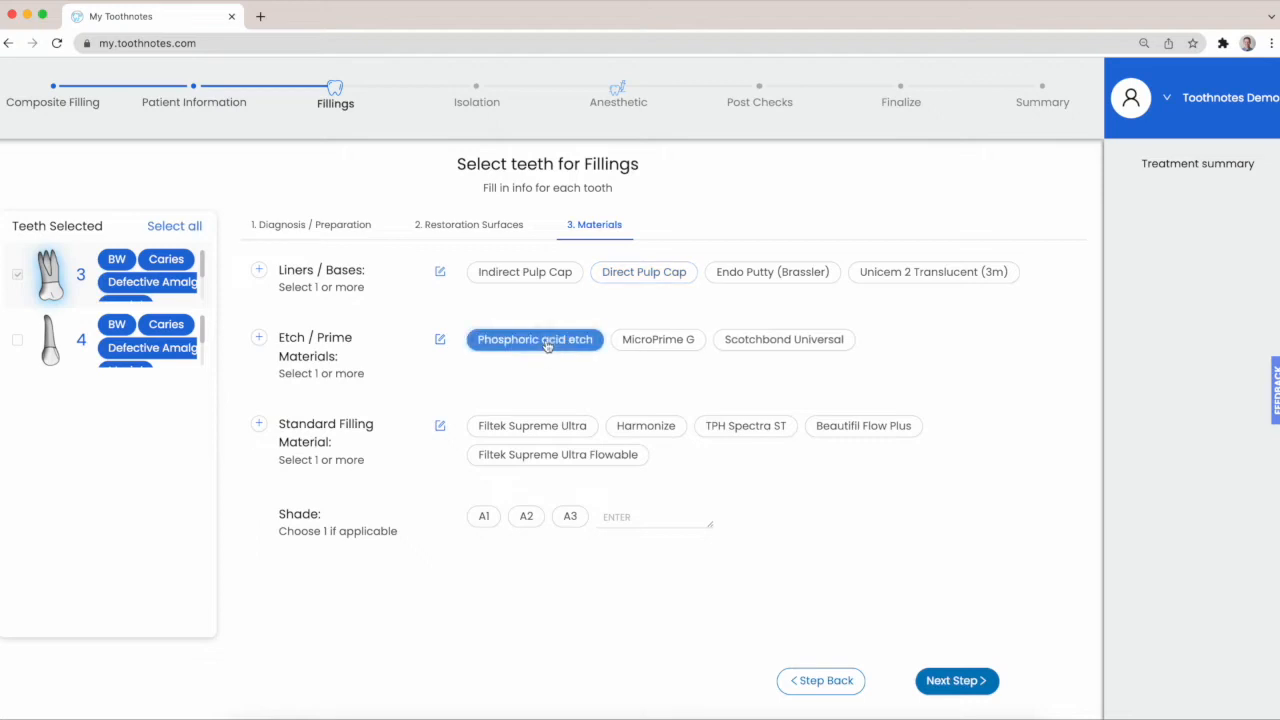
left_click(769, 344)
left_click(550, 426)
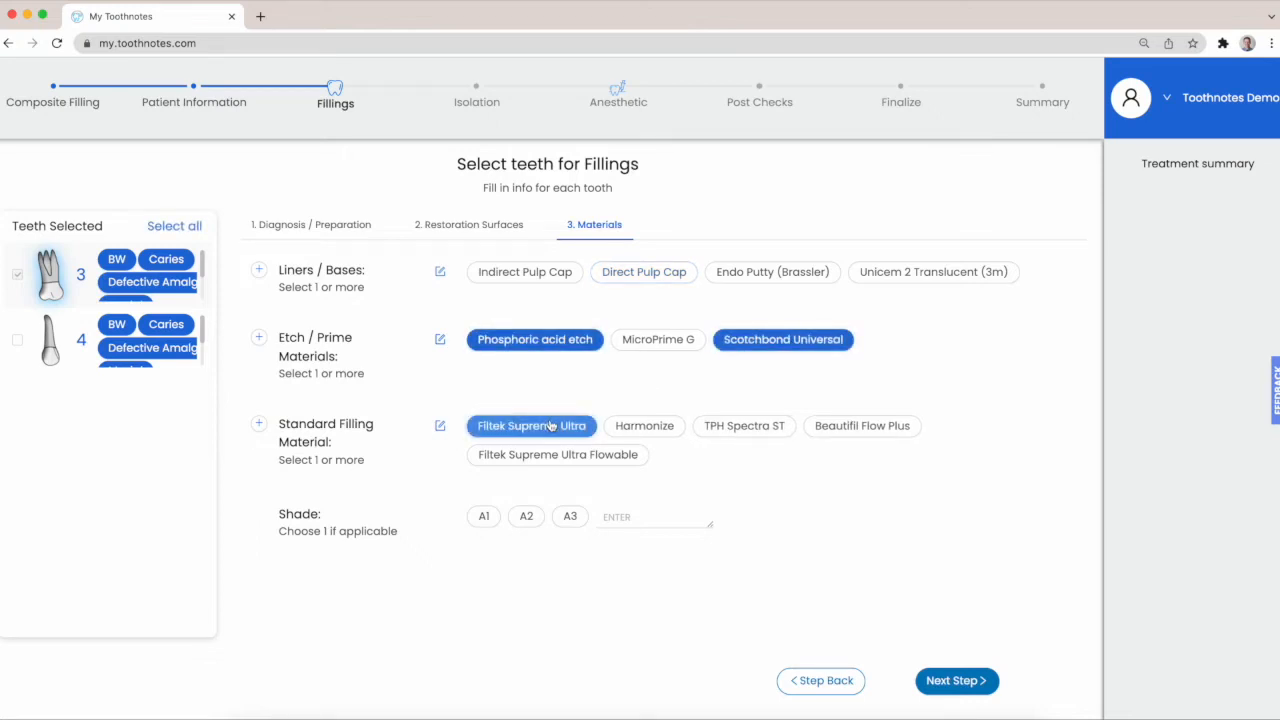
left_click(526, 519)
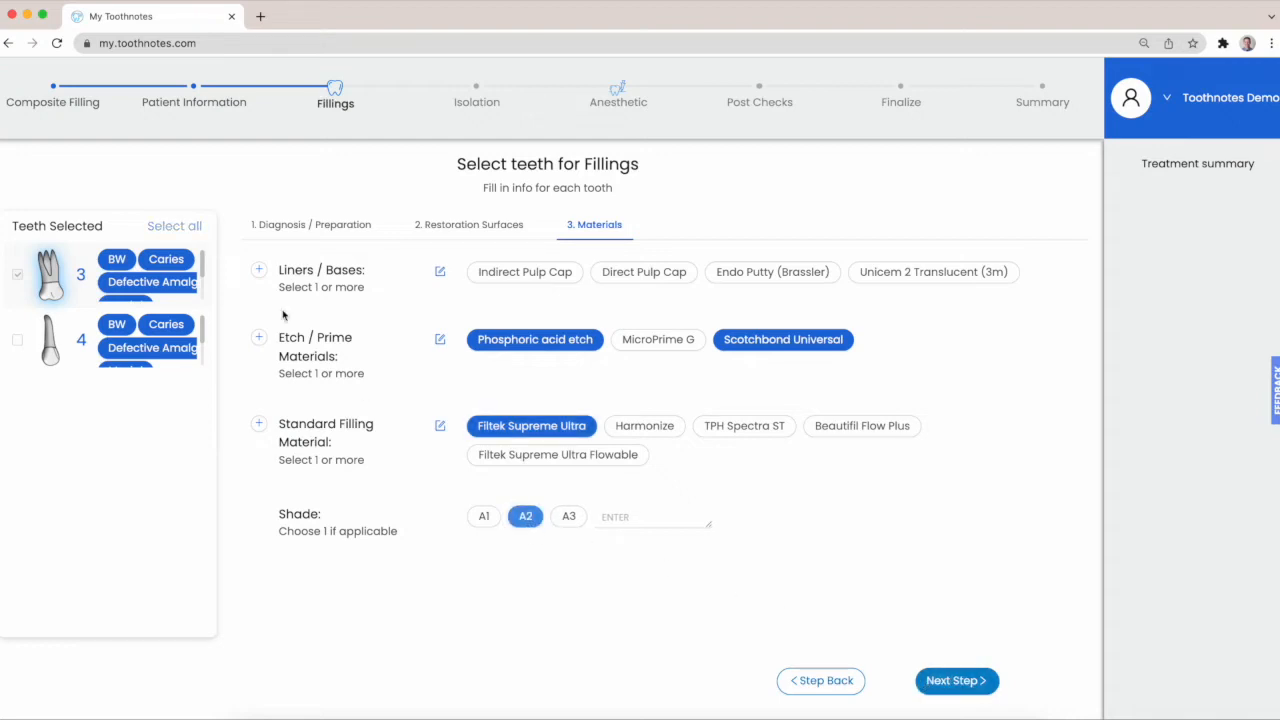
left_click(188, 228)
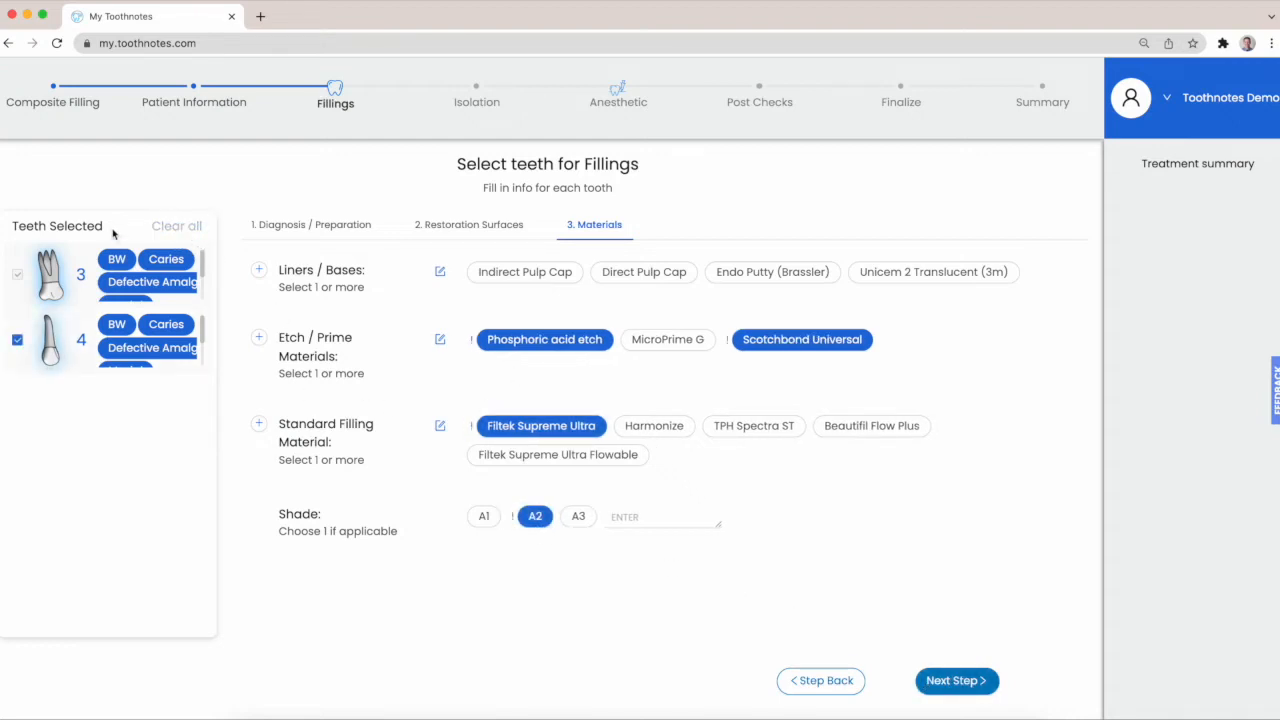
left_click(952, 684)
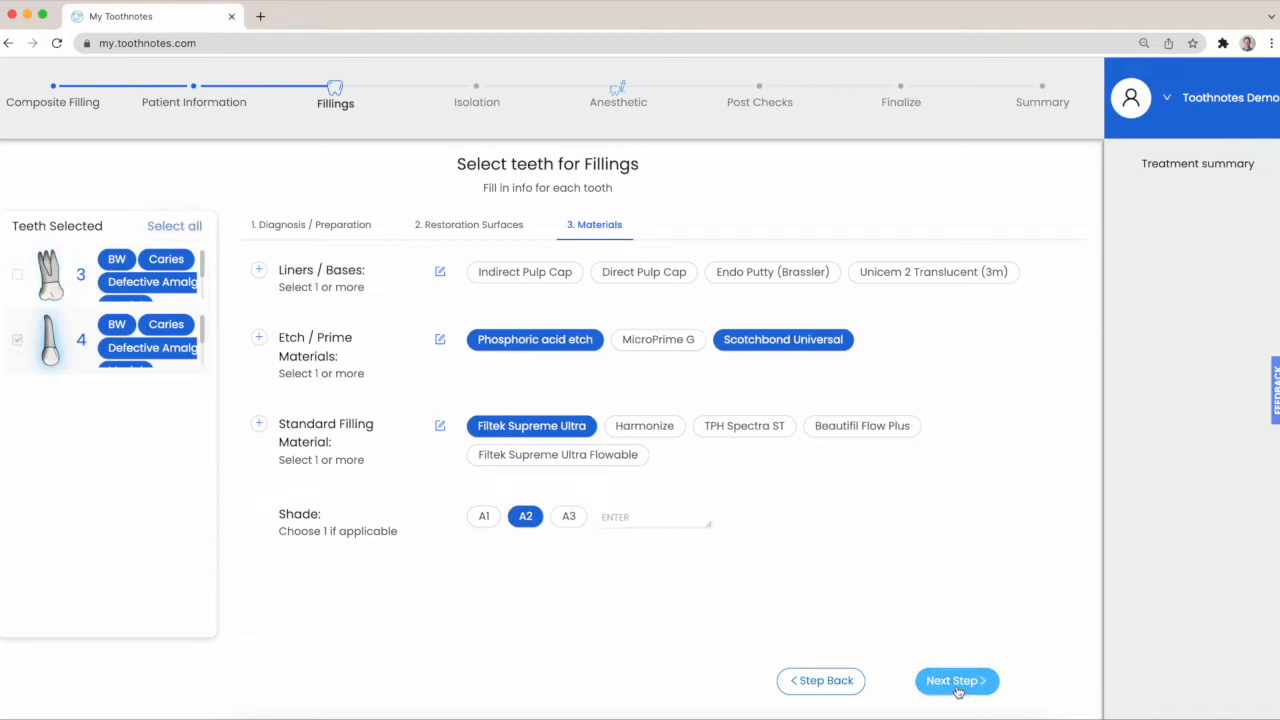
Continue to the Isolation section and select Rubber Dam as the isolation method
left_click(957, 690)
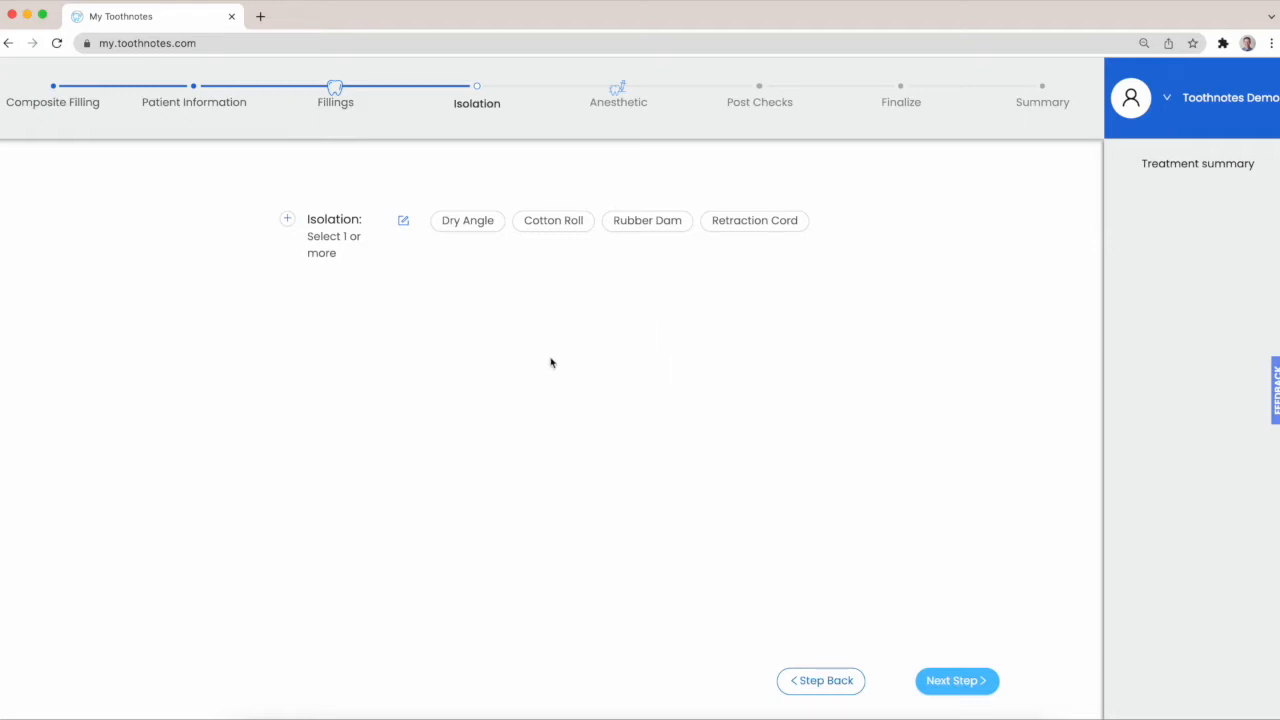
left_click(647, 227)
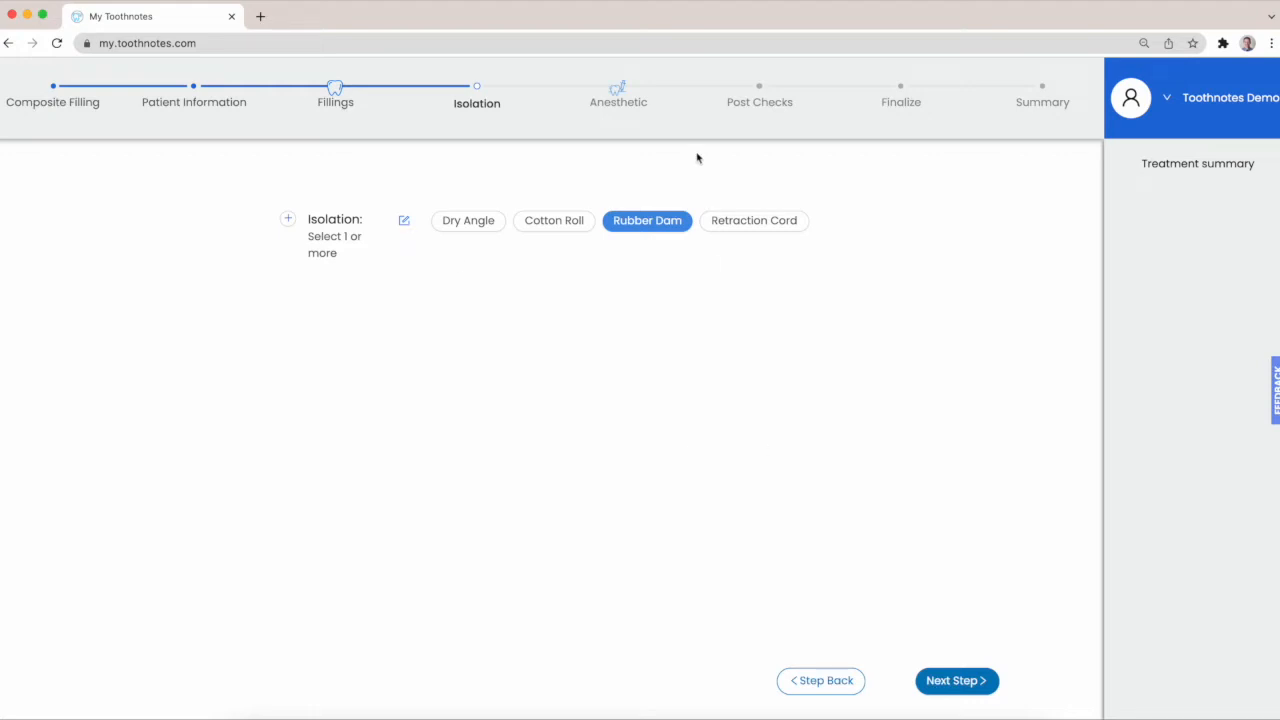
Return to the Fillings section, review its completed entries, and advance to the Anesthetic section
left_click(339, 105)
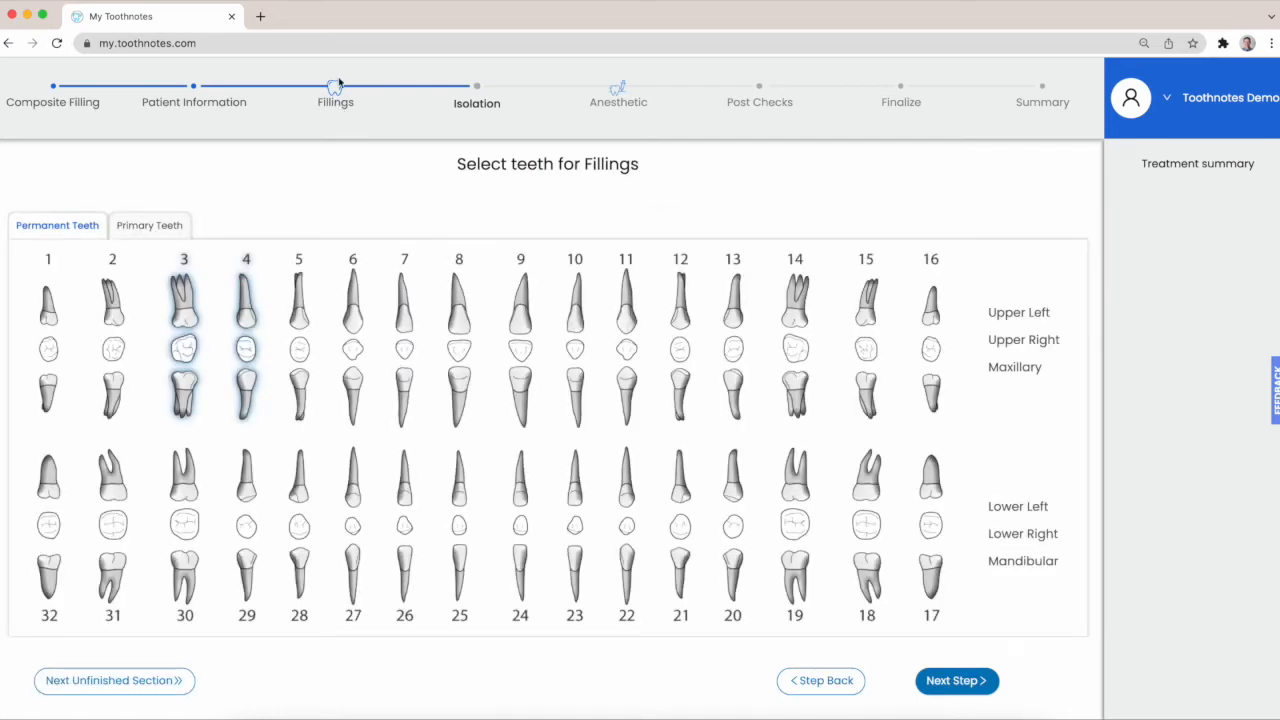
left_click(946, 679)
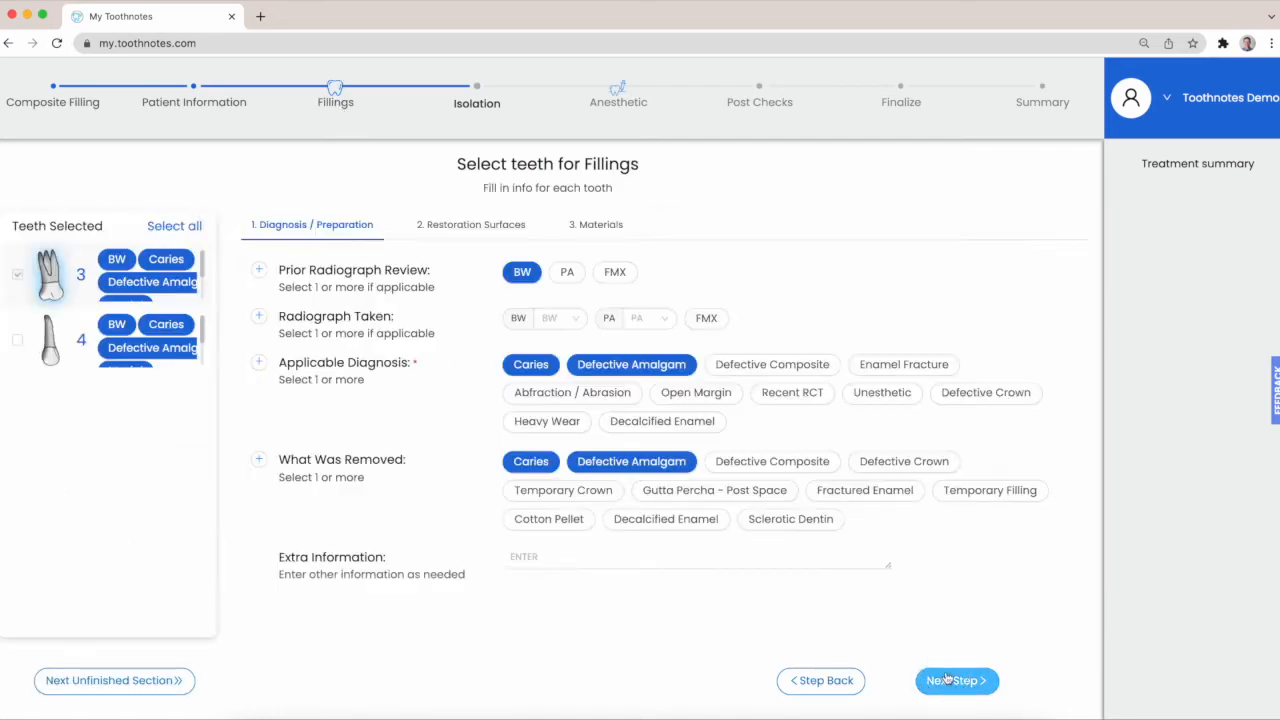
left_click(946, 679)
left_click(946, 679)
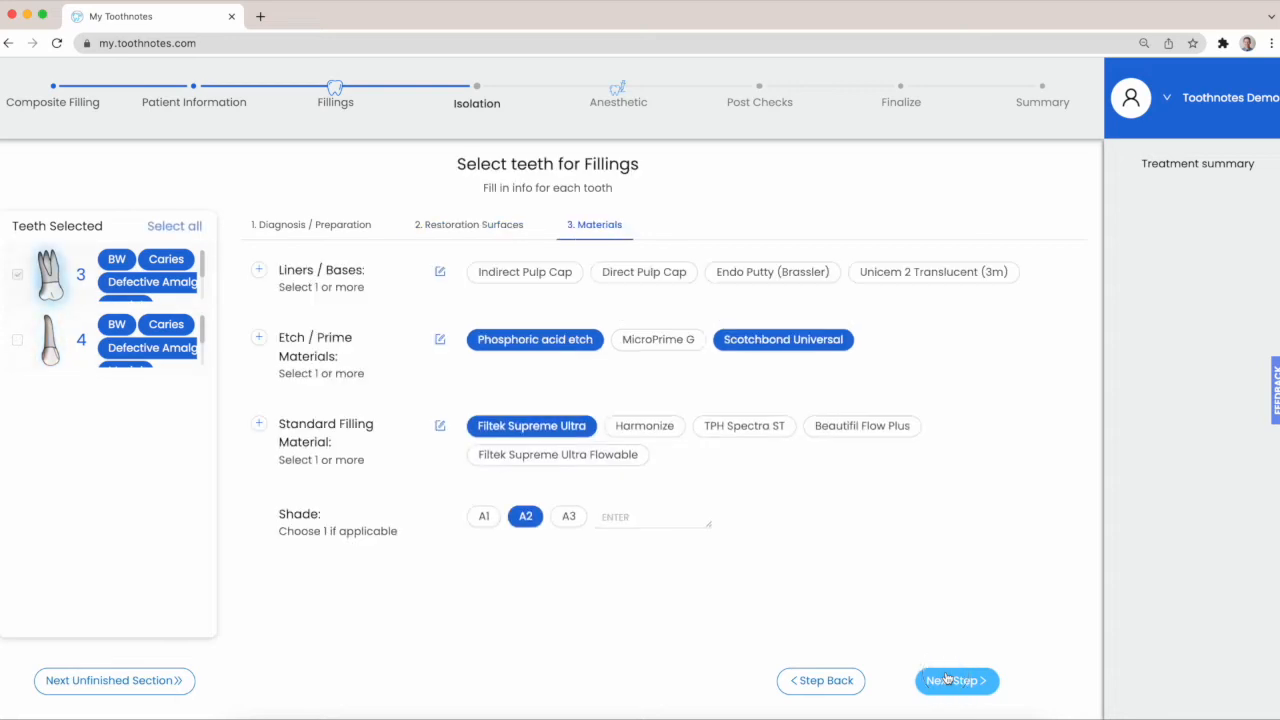
left_click(946, 679)
left_click(946, 679)
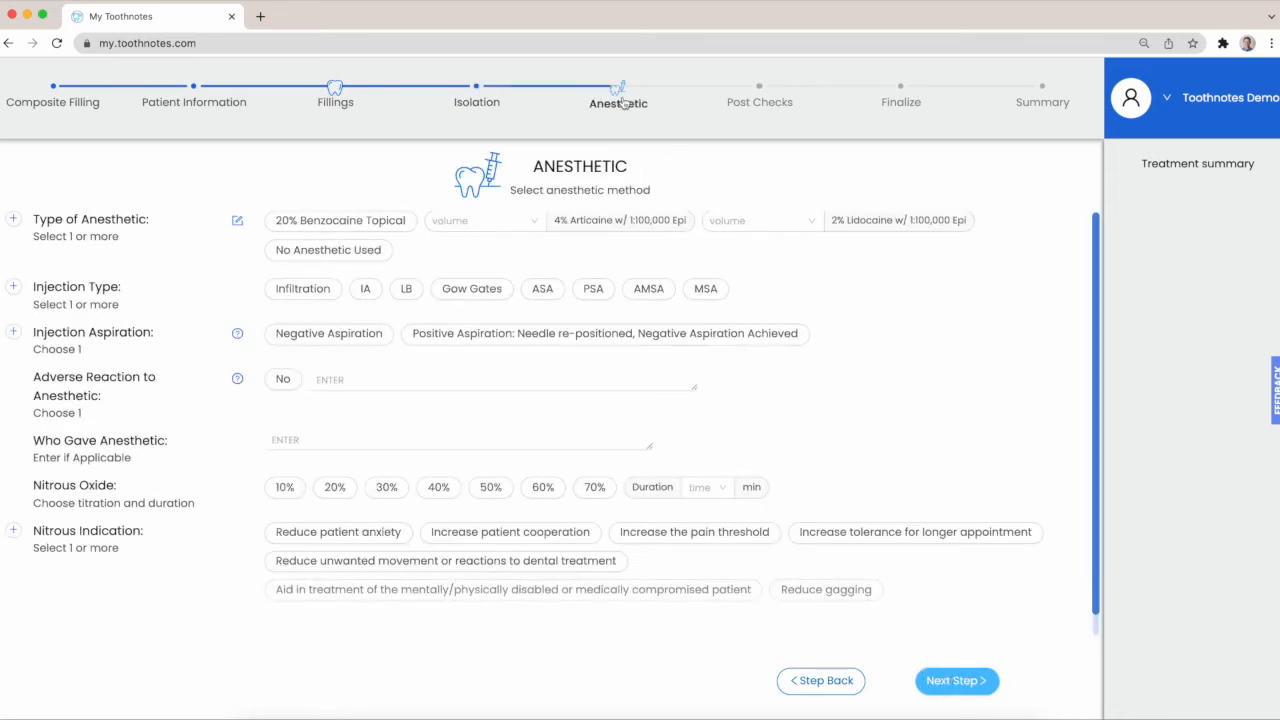
Record 20% Benzocaine Topical and 1.7 mL (1 Cartridge) of 4% Articaine w/ 1:100,000 Epi, with Infiltration as the injection type
left_click(357, 222)
left_click(357, 222)
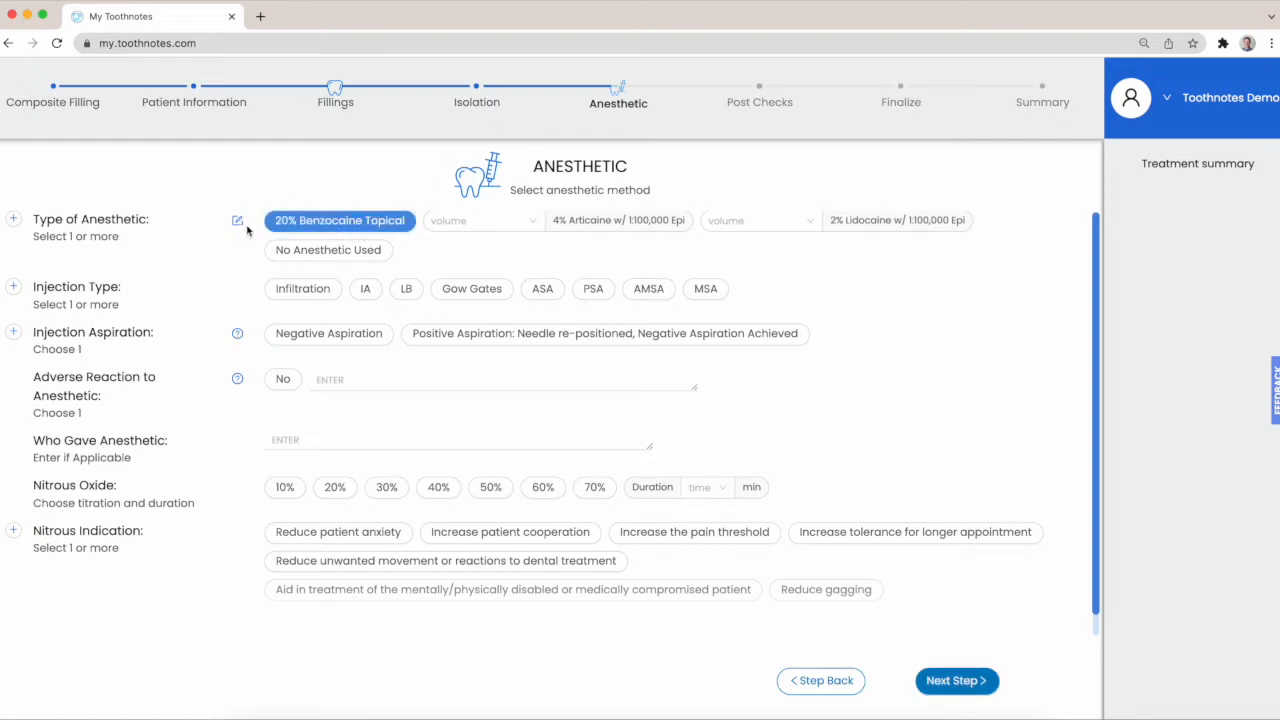
left_click(449, 220)
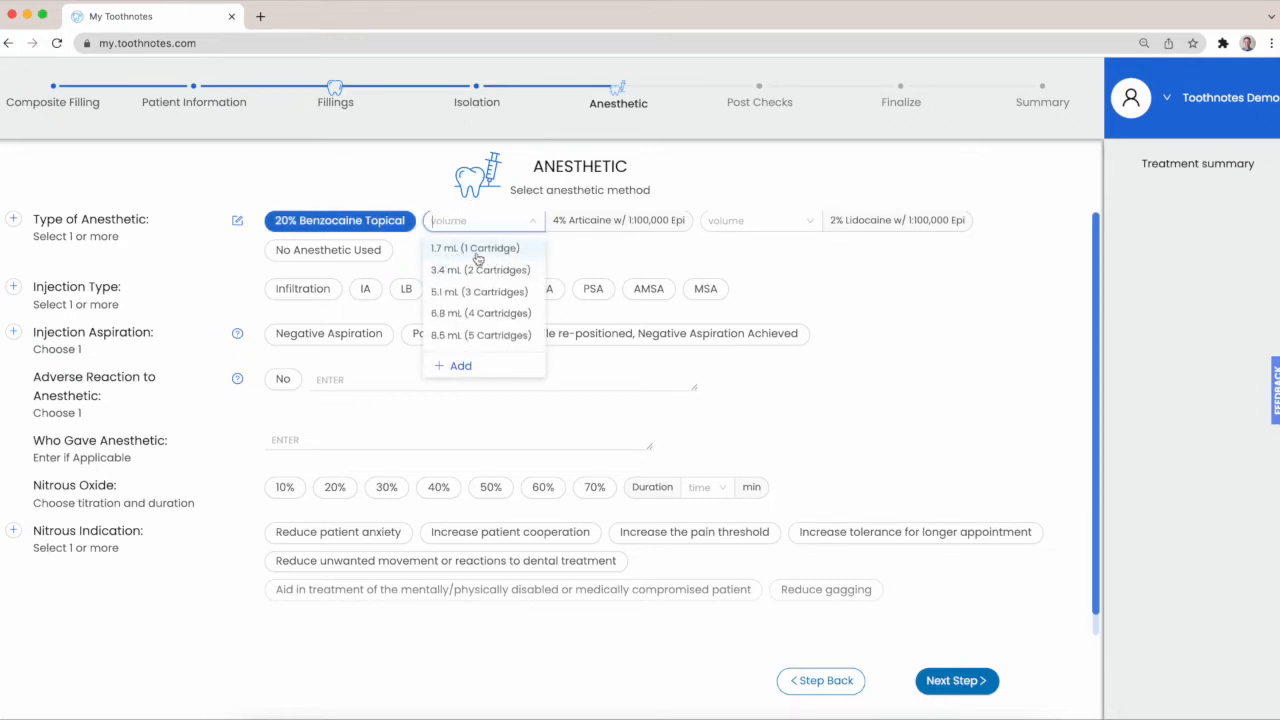
left_click(478, 252)
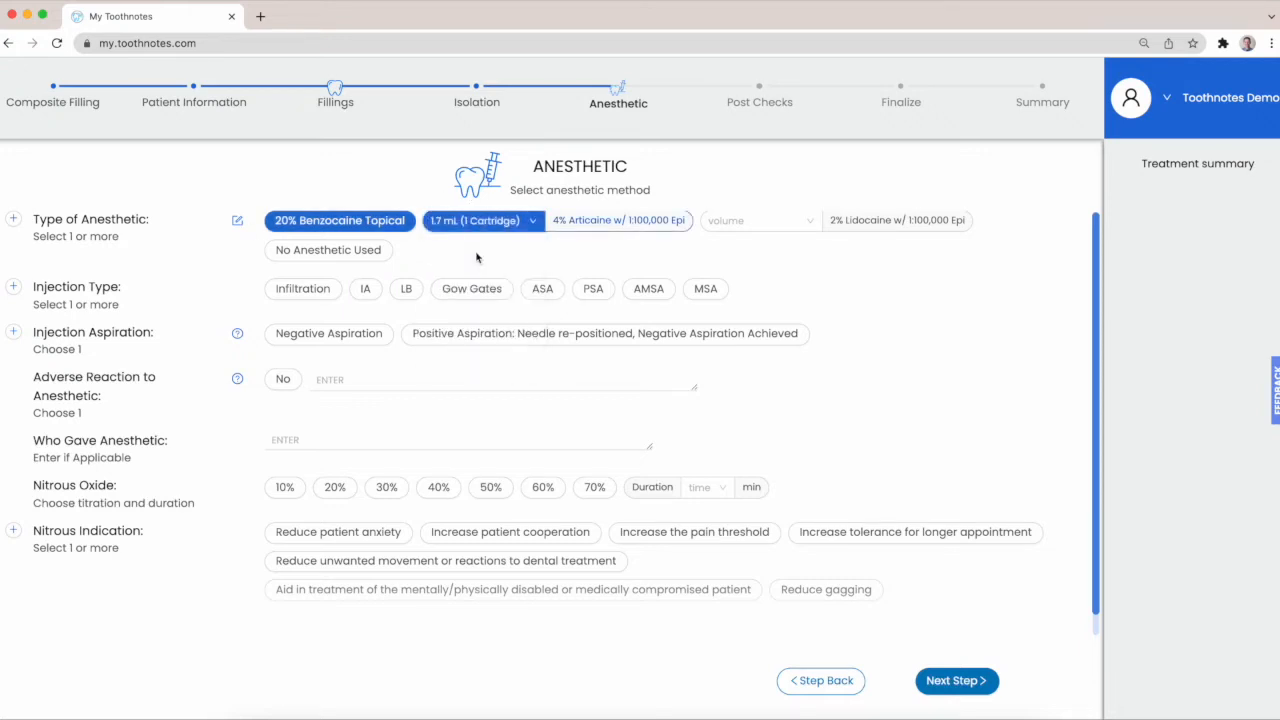
left_click(301, 288)
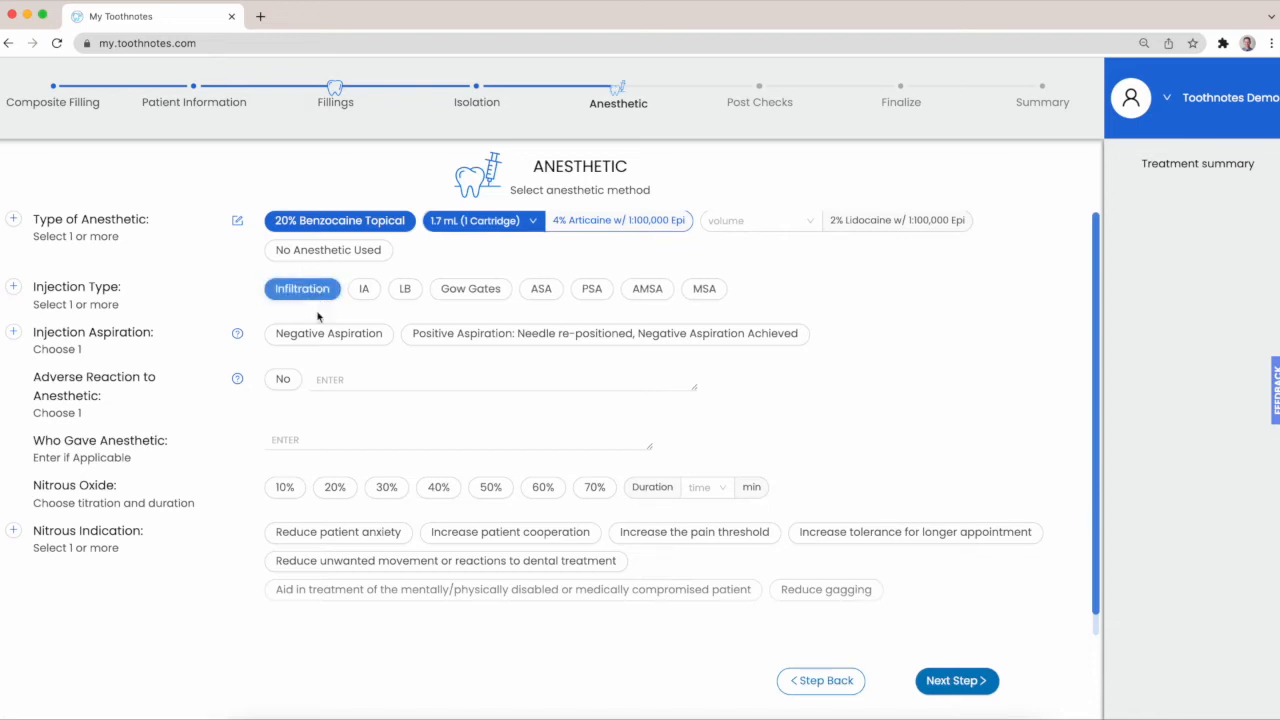
Check the Injection Aspiration help, then record Negative Aspiration and No adverse reaction to the anesthetic
left_click(239, 334)
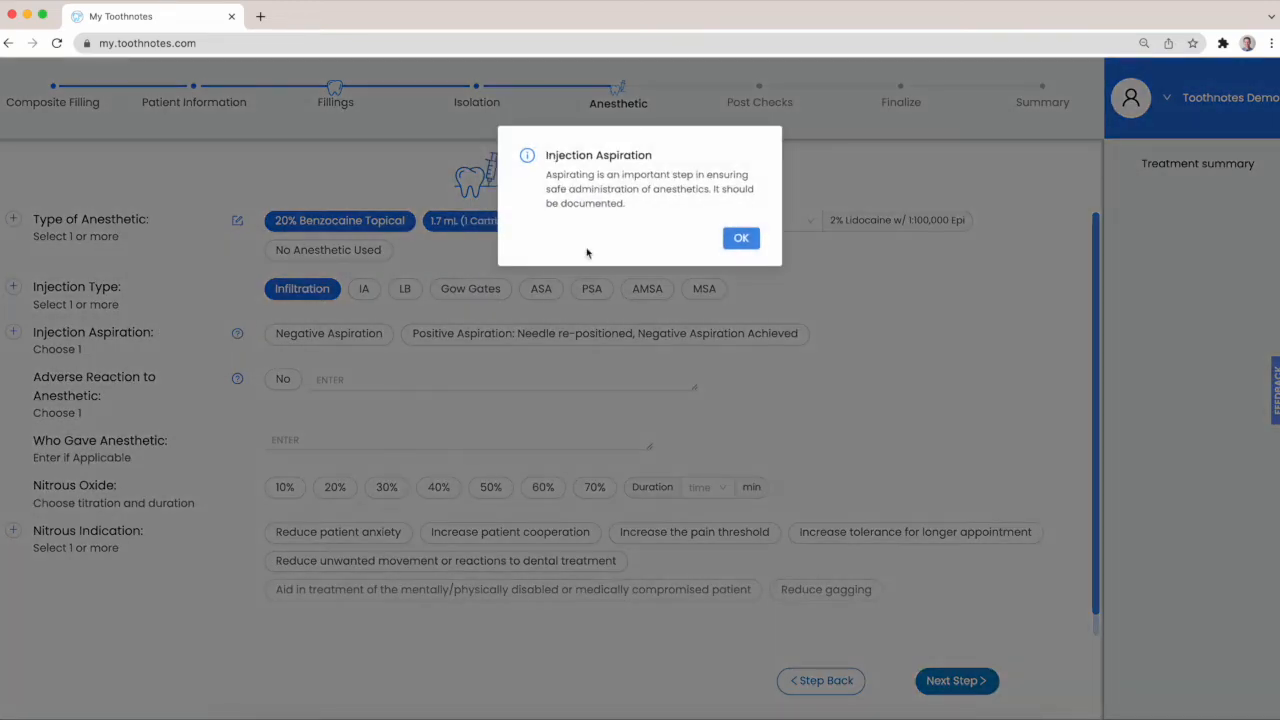
left_click(740, 242)
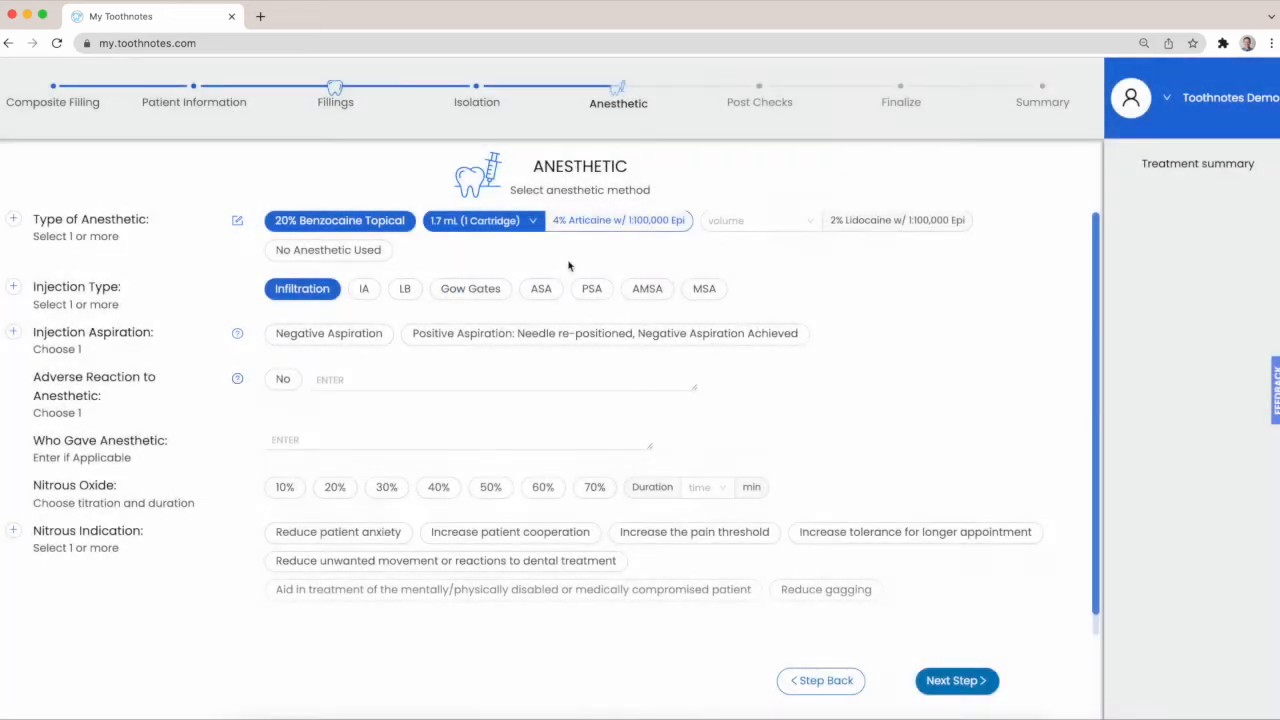
left_click(321, 336)
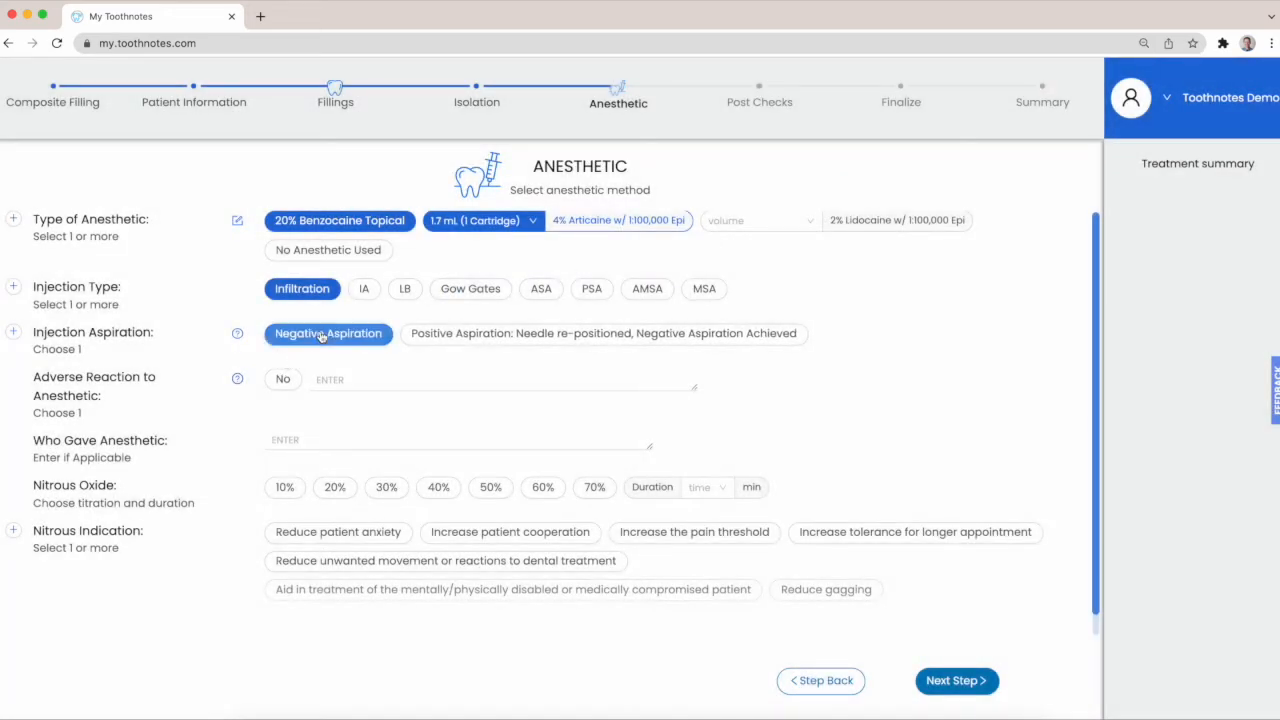
left_click(284, 386)
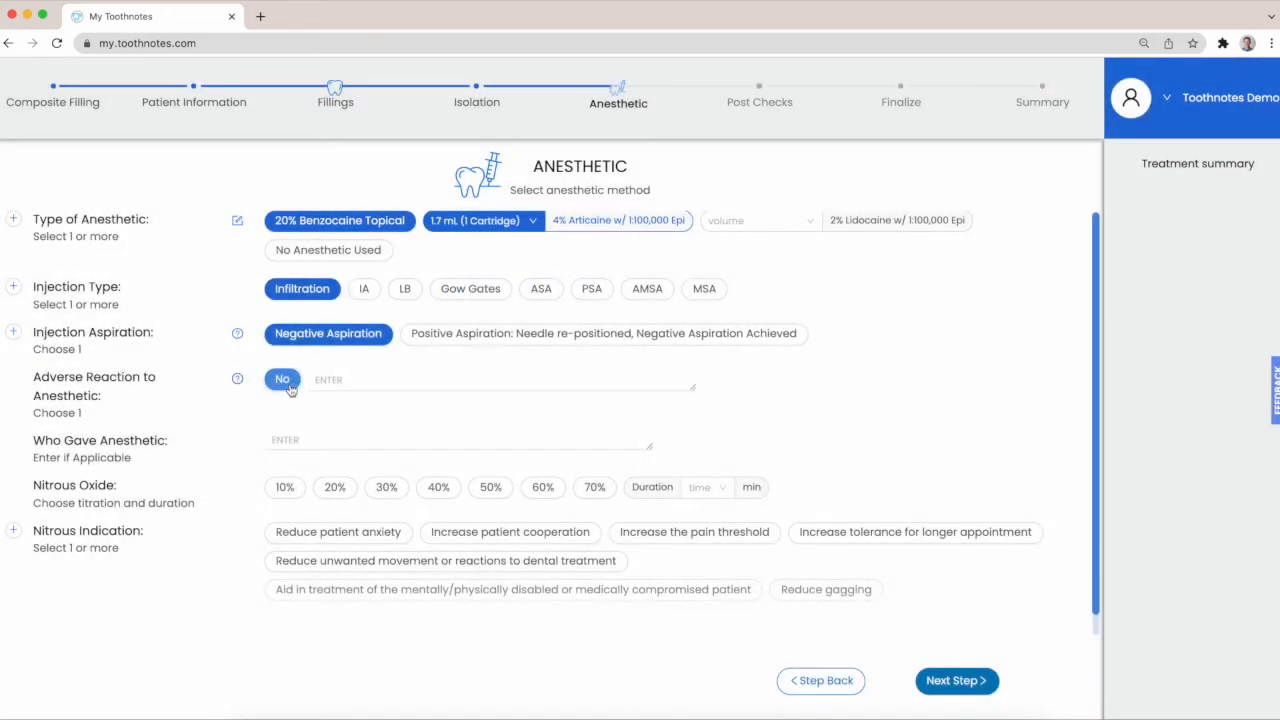
Record 30% nitrous oxide for 30 minutes, indicated for reduced anxiety, patient cooperation and pain threshold, and continue to Post Checks
left_click(386, 489)
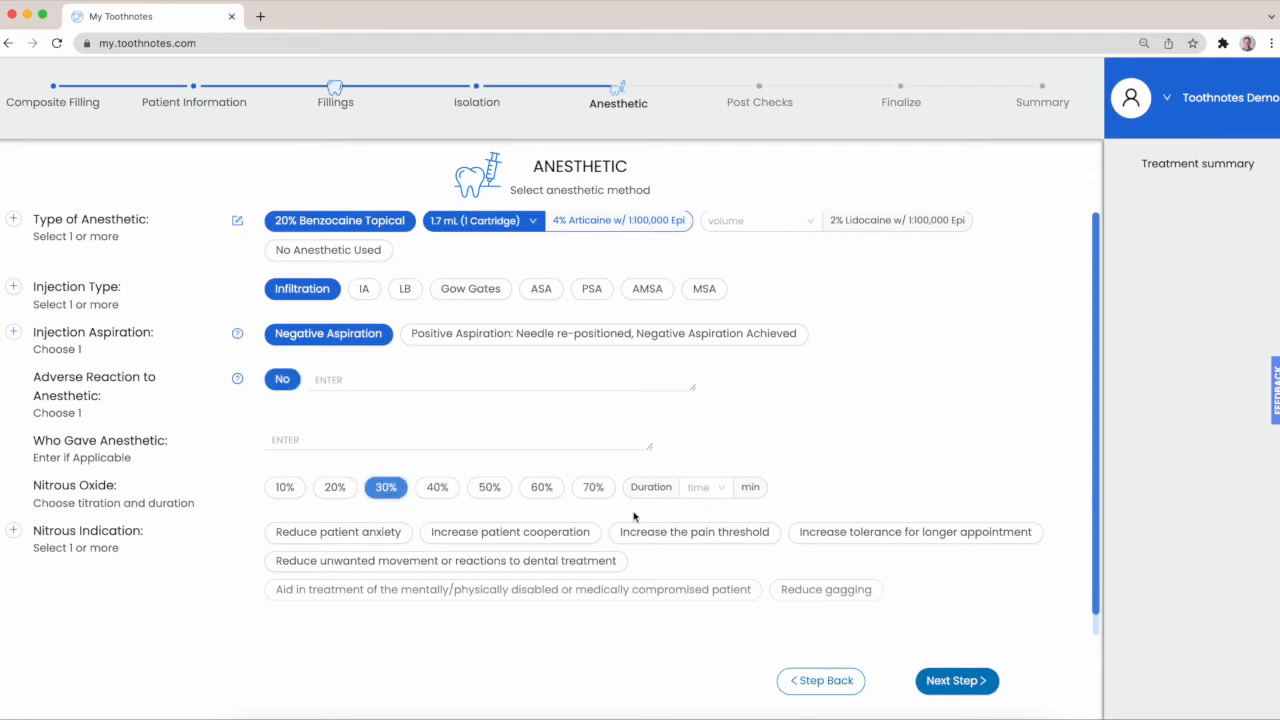
left_click(708, 490)
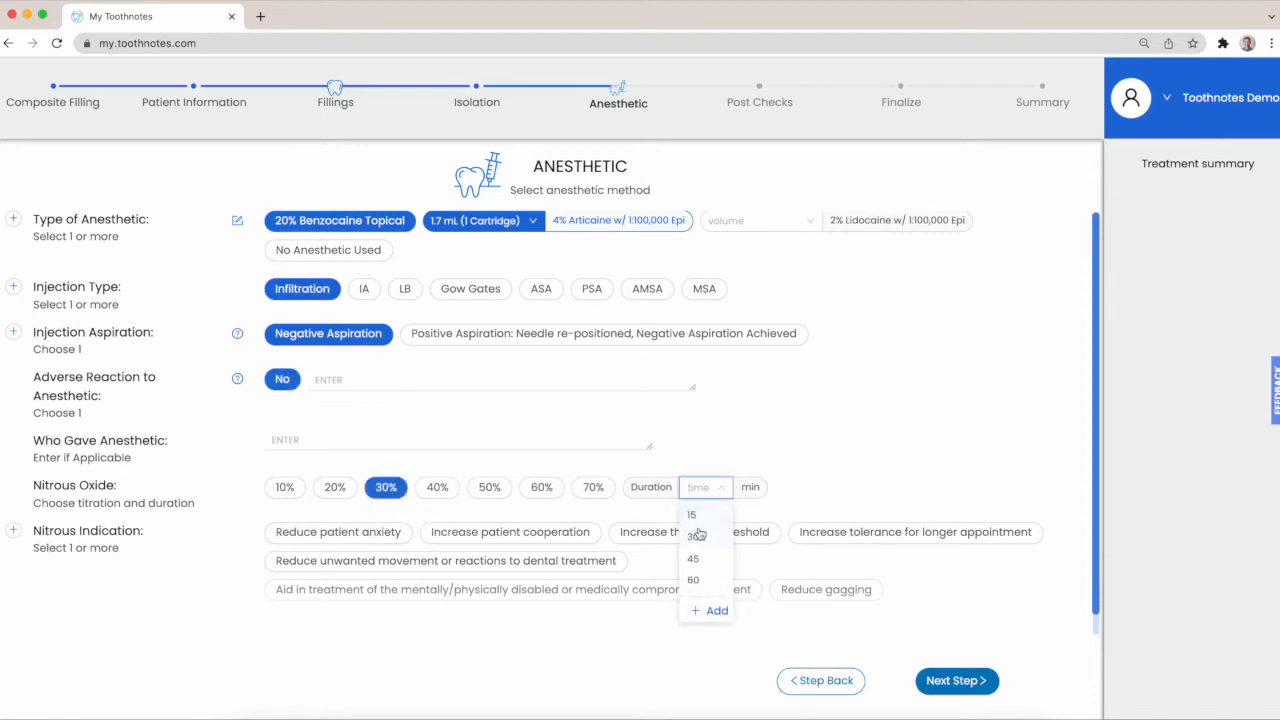
left_click(697, 535)
left_click(382, 531)
left_click(452, 532)
left_click(666, 533)
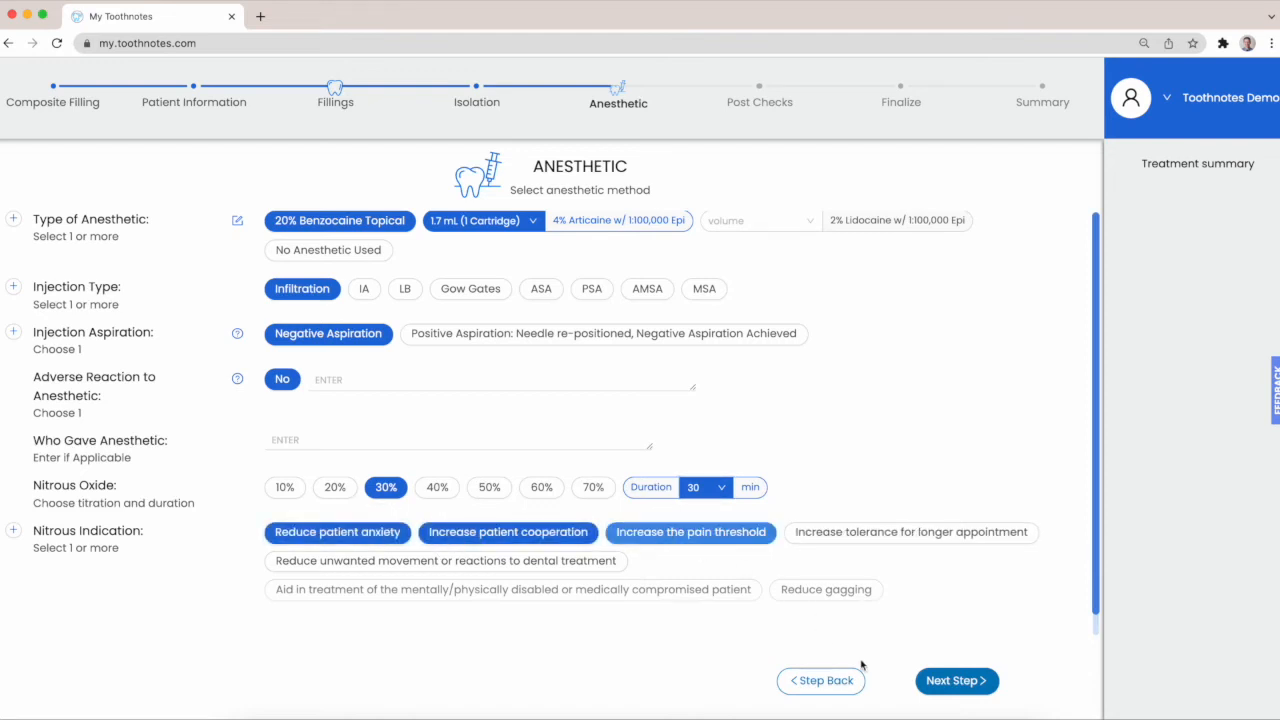
left_click(975, 683)
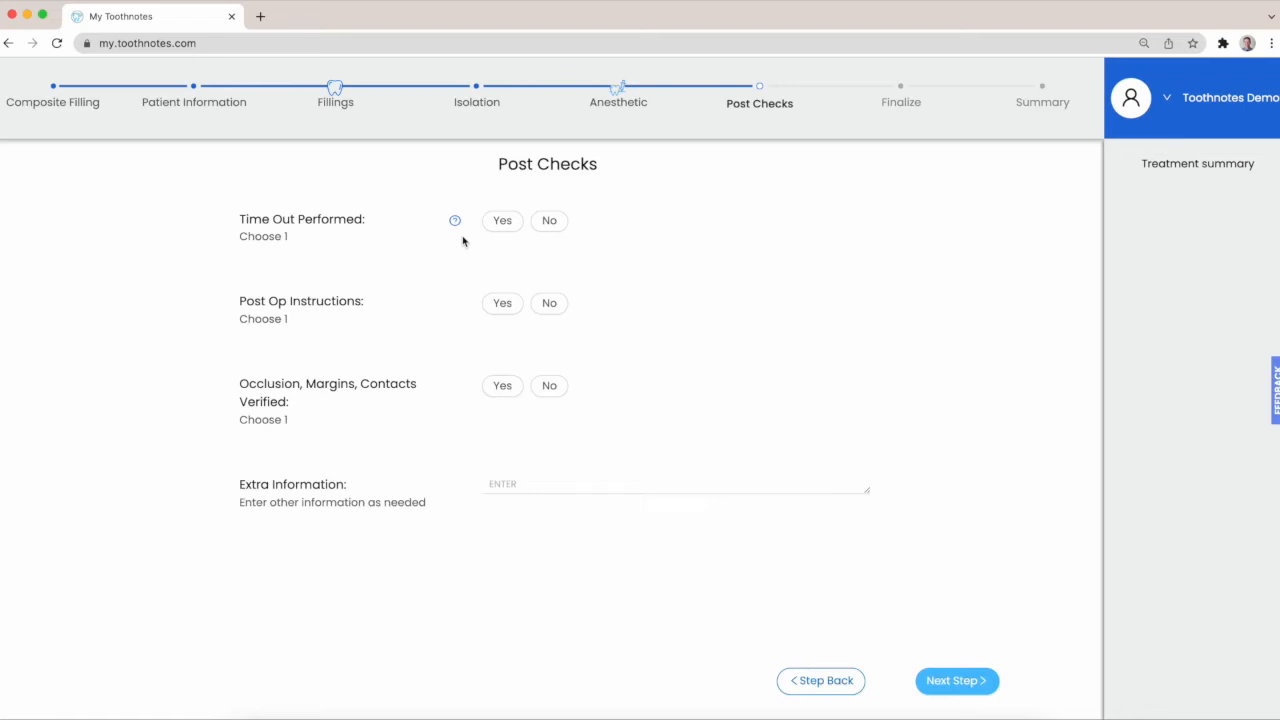
Answer Yes for Time Out Performed, Post Op Instructions, and Occlusion, Margins, Contacts Verified, and continue to the Finalize section
left_click(503, 226)
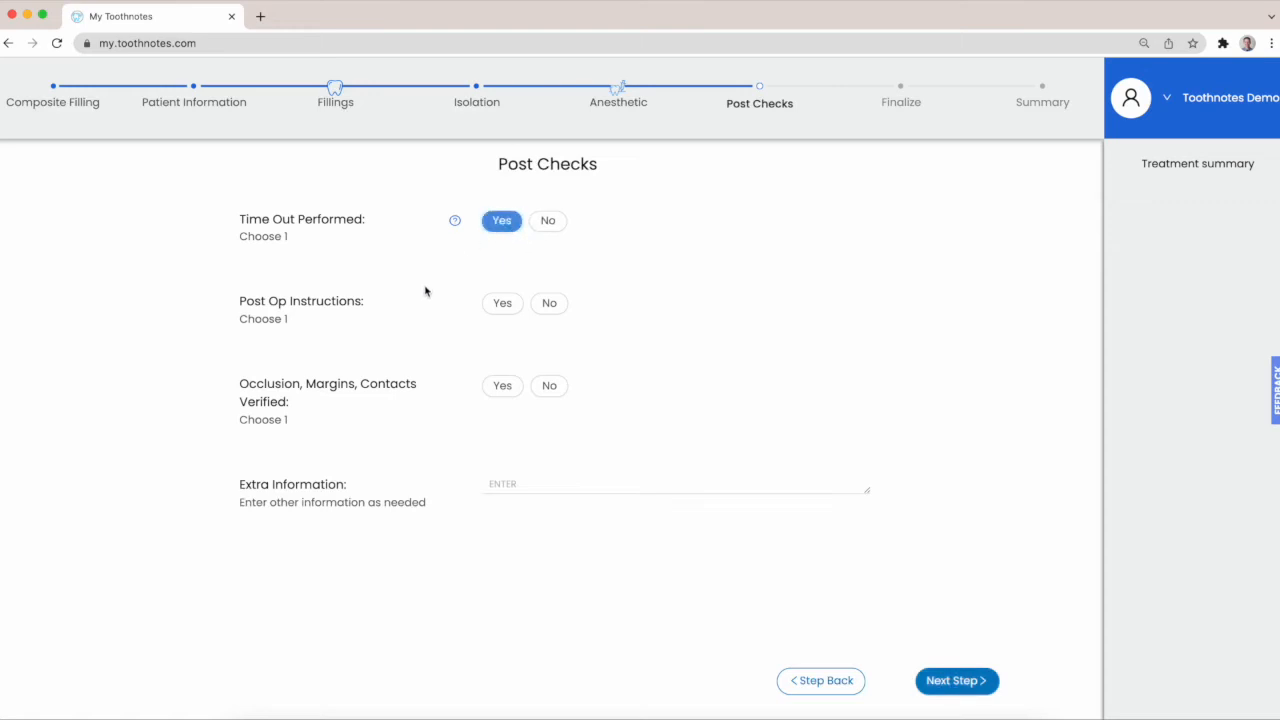
left_click(511, 308)
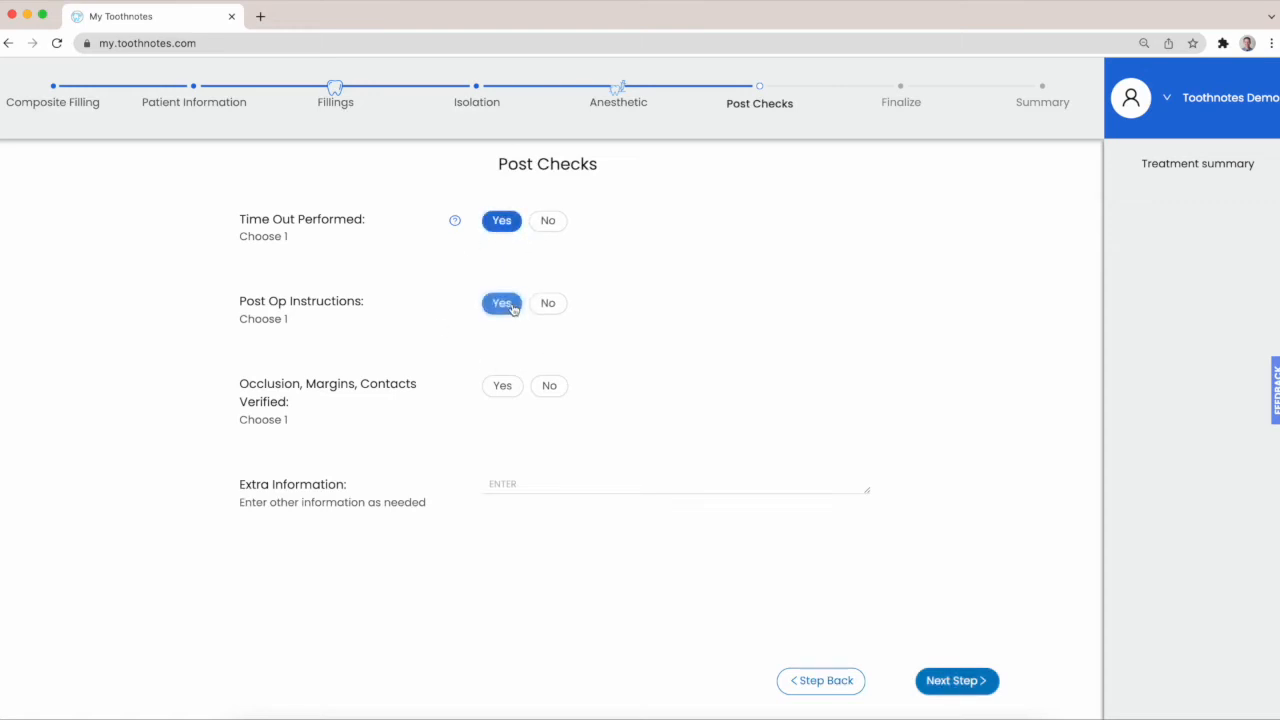
left_click(508, 397)
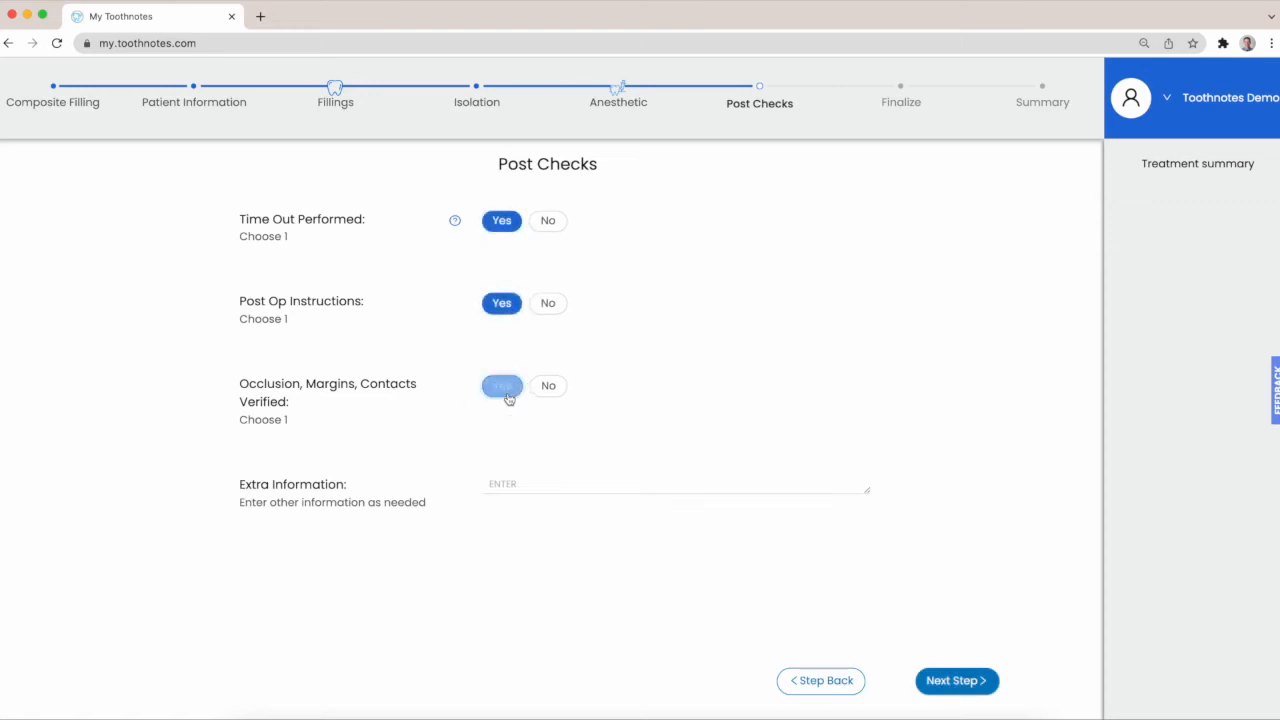
left_click(514, 483)
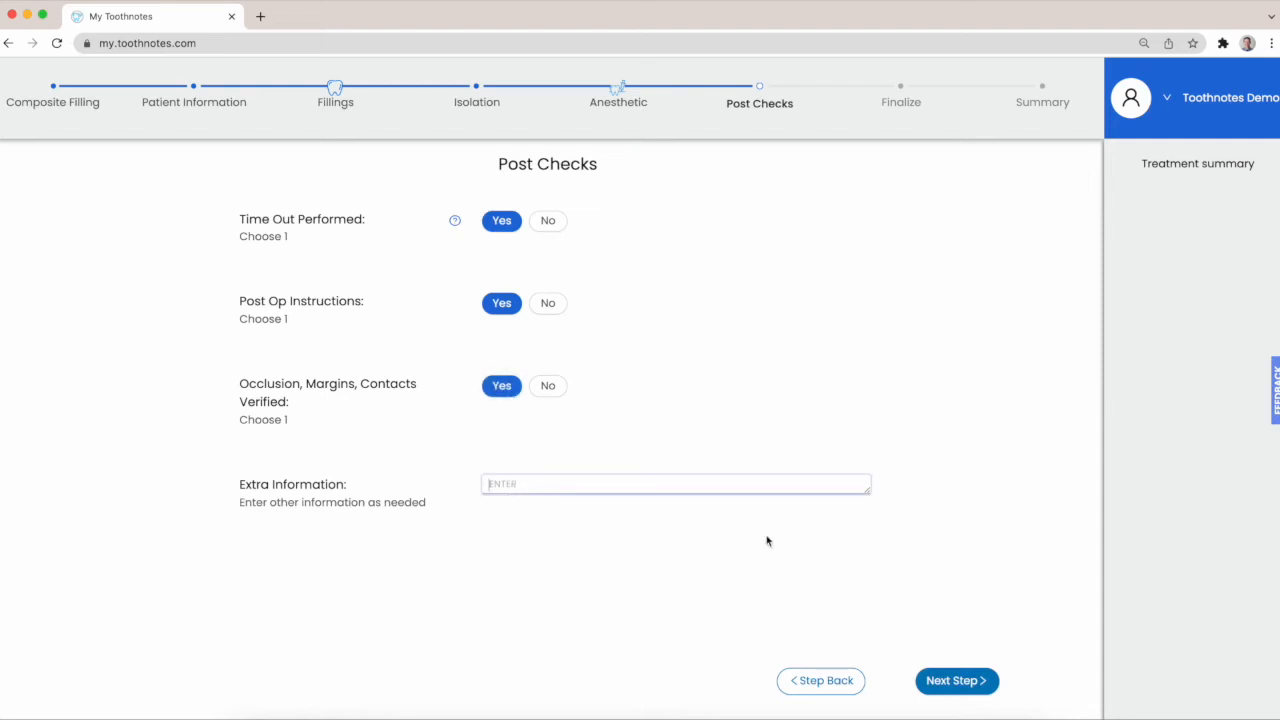
left_click(943, 680)
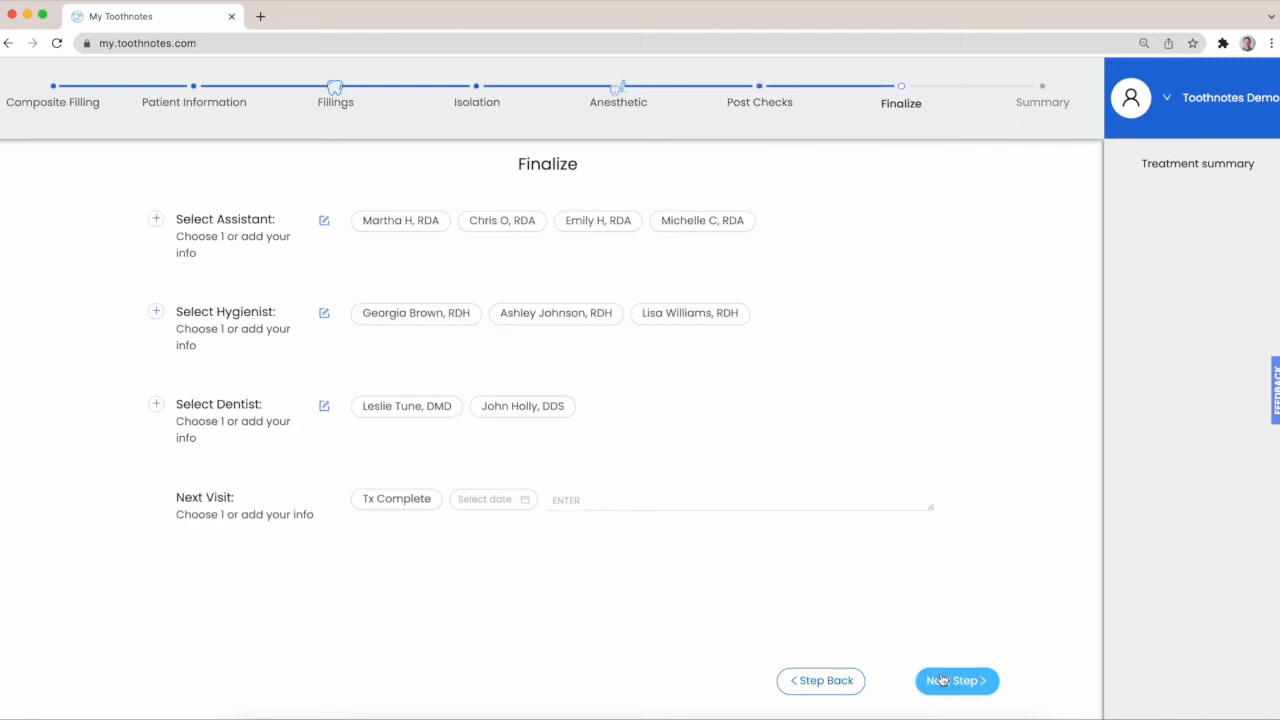
Choose the first listed assistant and the DDS dentist, set Next Visit to Tx Complete, and continue to the Summary
left_click(418, 228)
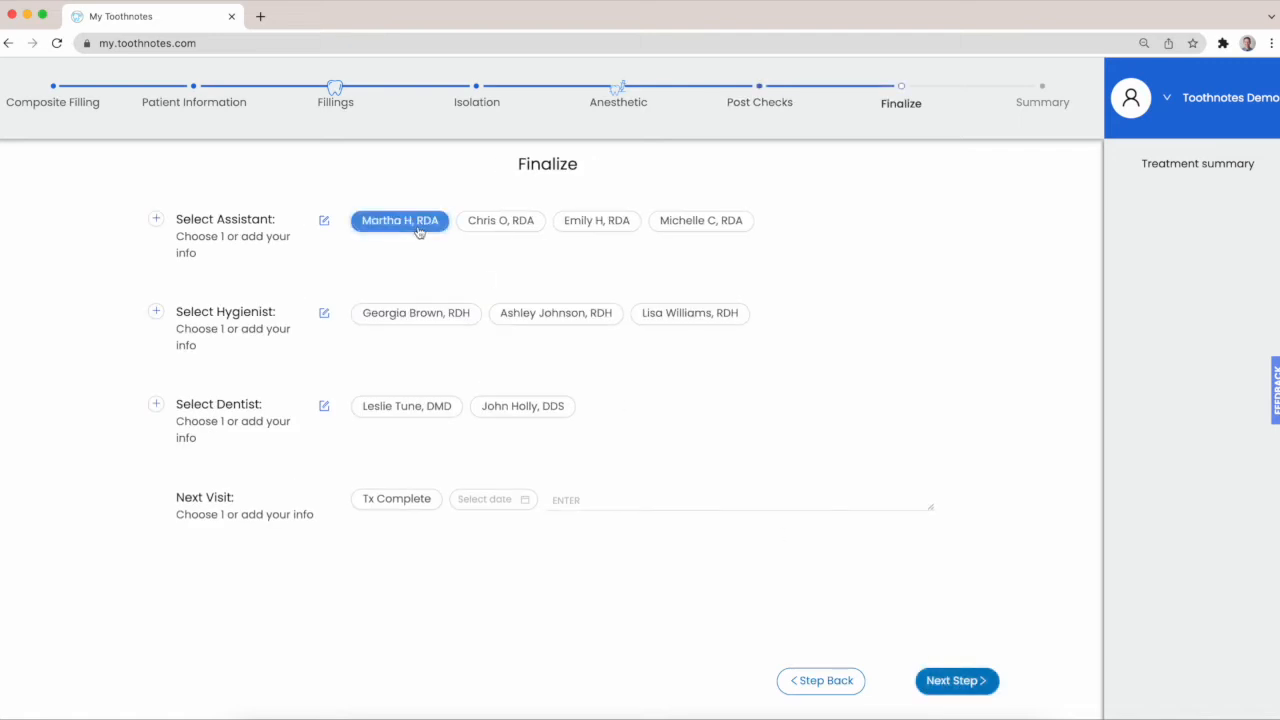
left_click(480, 234)
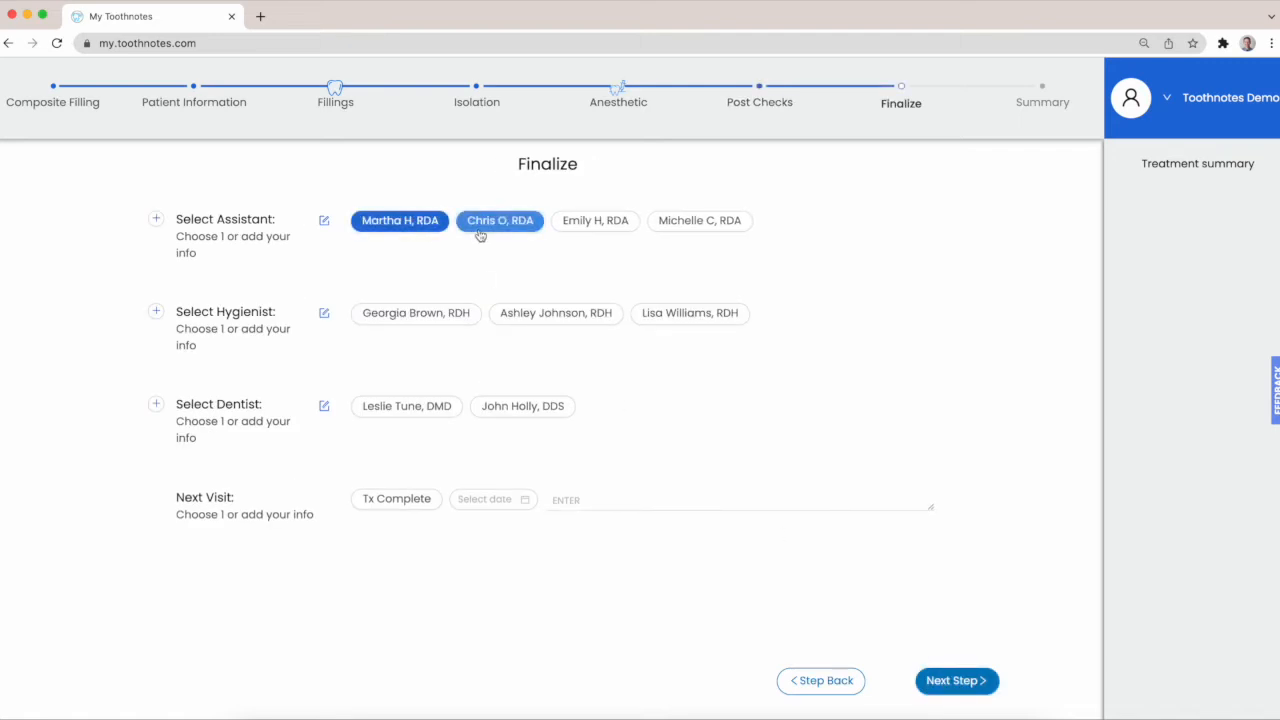
left_click(528, 408)
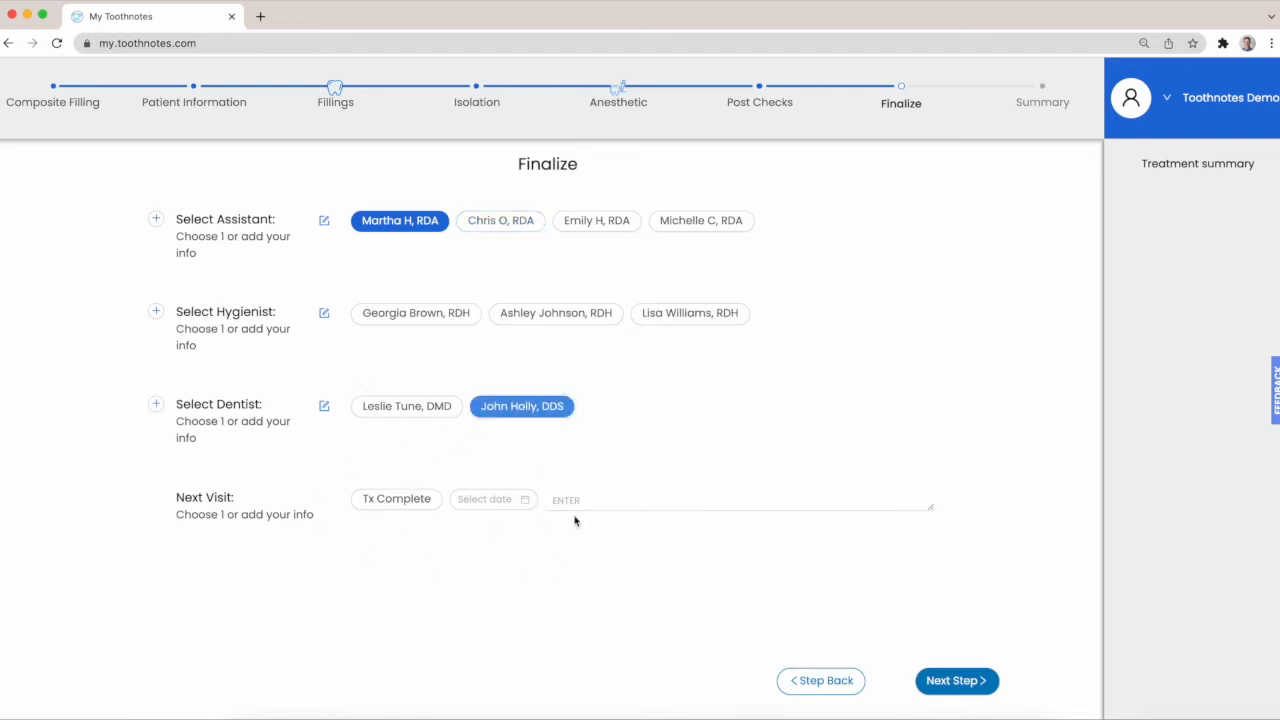
left_click(601, 501)
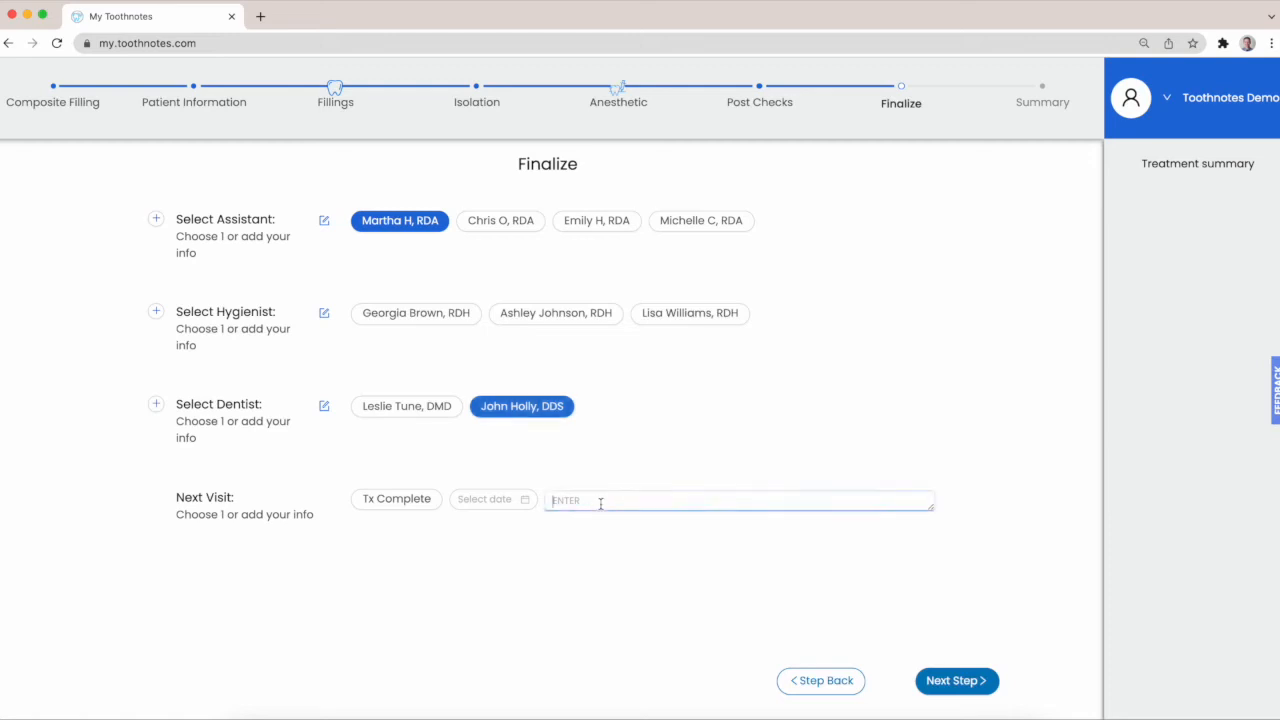
left_click(403, 503)
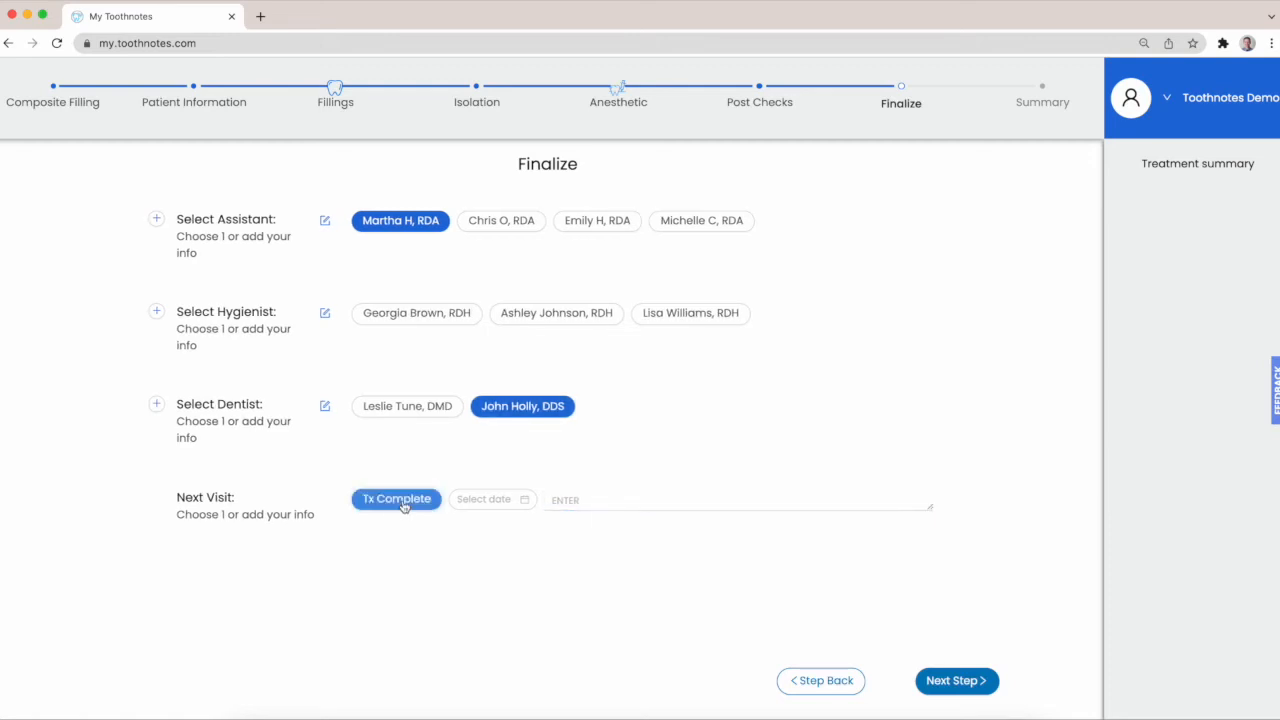
left_click(967, 688)
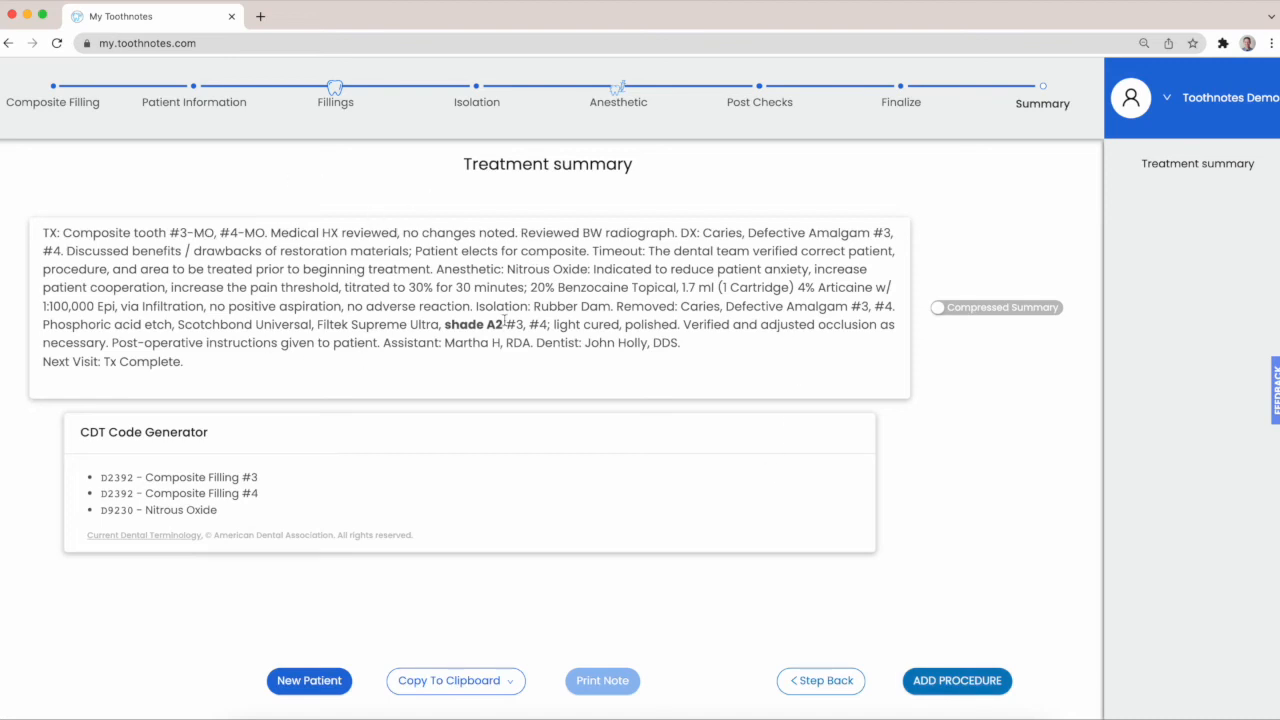
View the treatment summary in expanded form, return it to the compressed form, and copy it to the clipboard
left_click(950, 310)
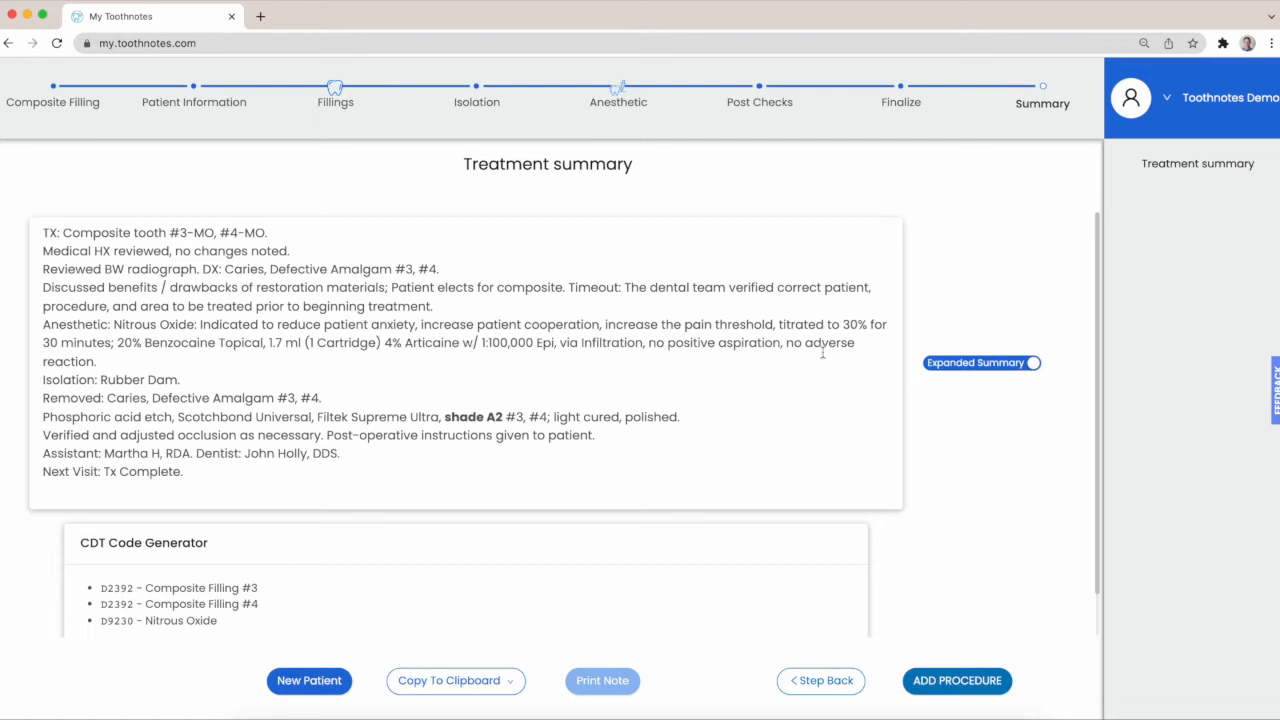
left_click(960, 363)
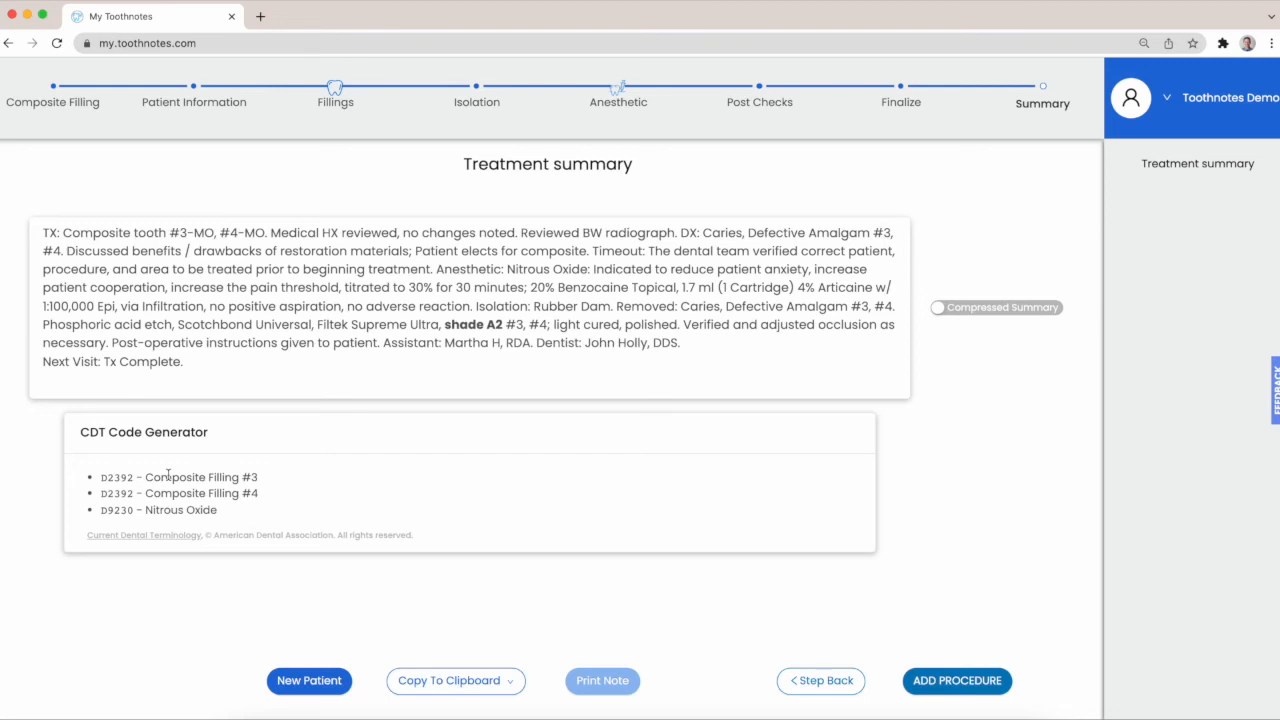
left_click(434, 680)
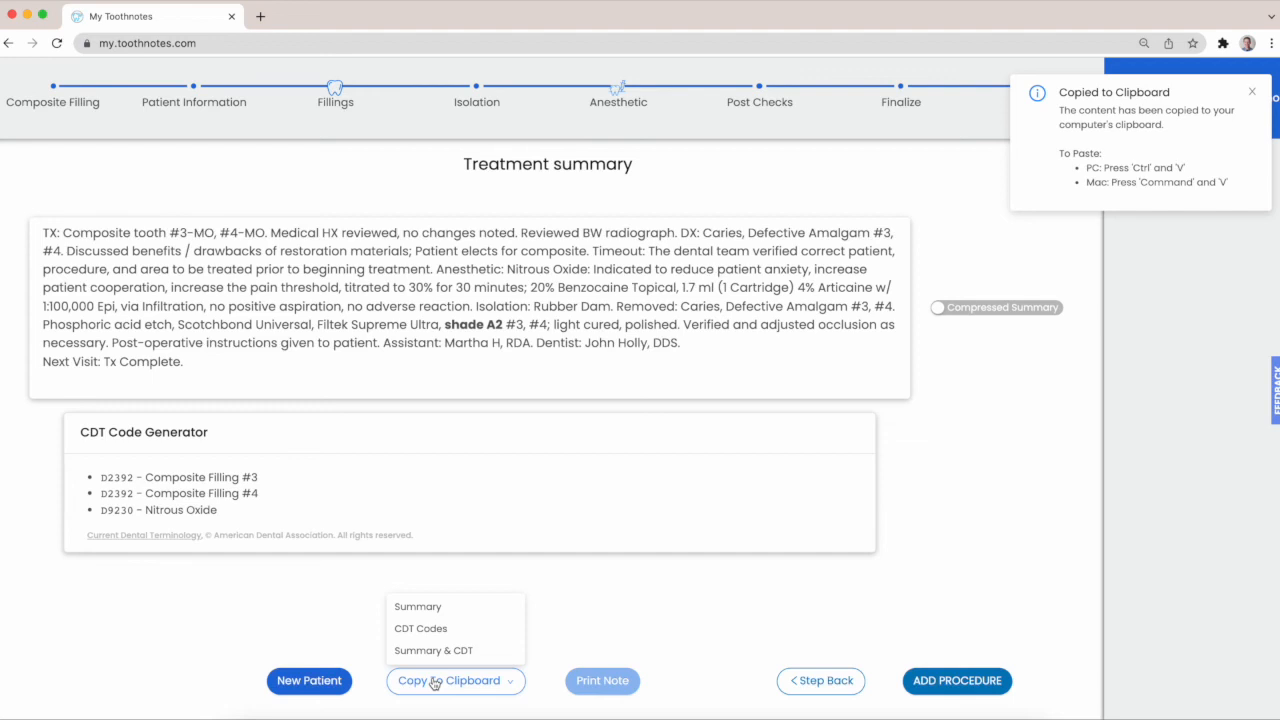
left_click(562, 572)
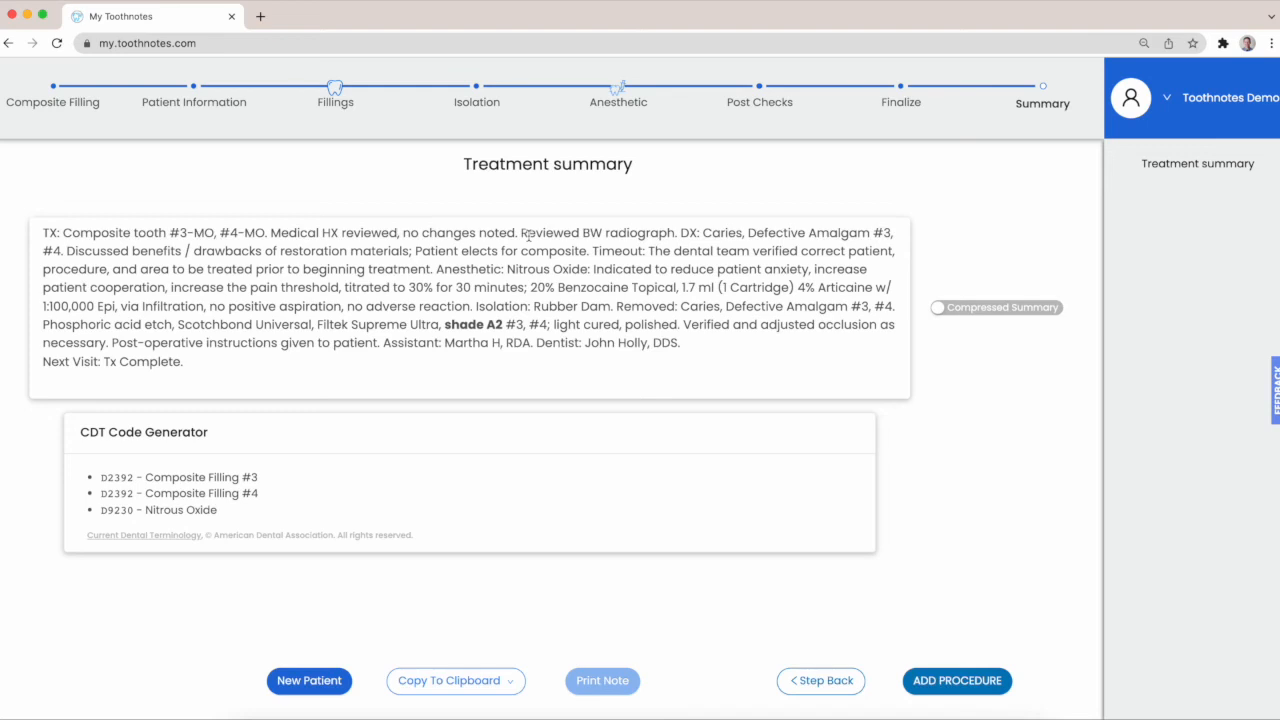
Check the note's print preview without printing it, and start a note for a new patient
left_click(598, 684)
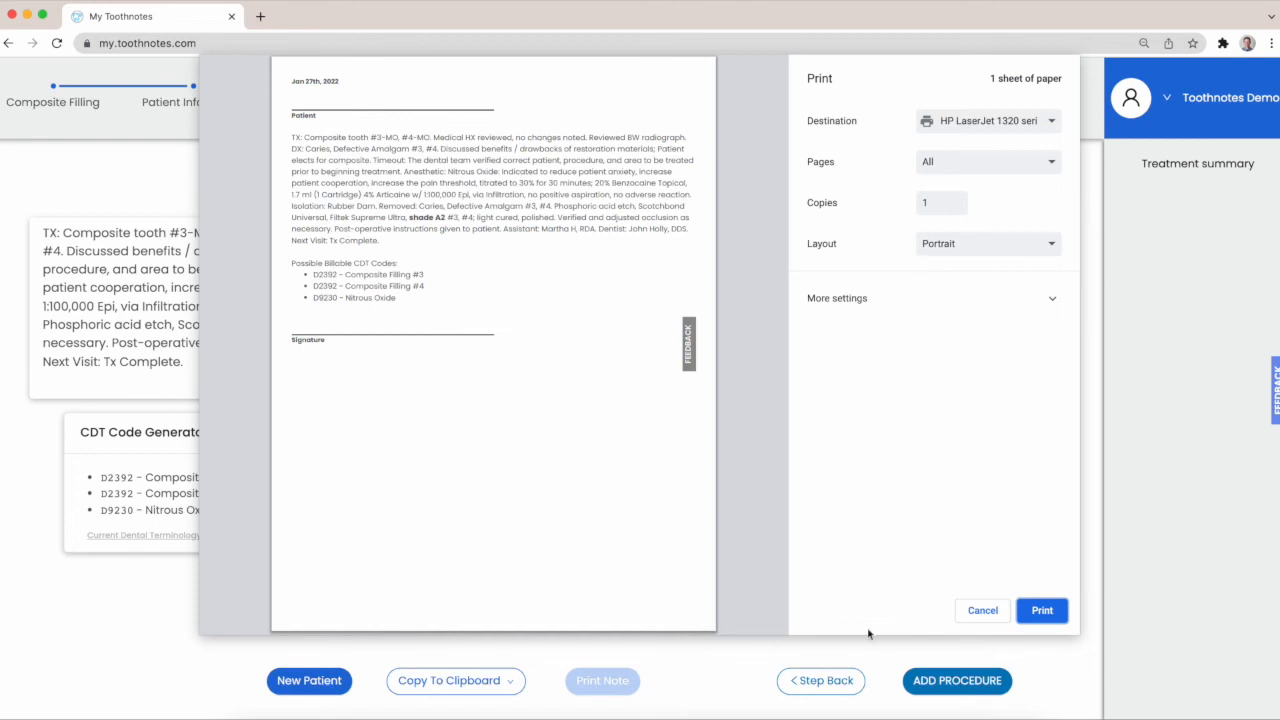
left_click(984, 613)
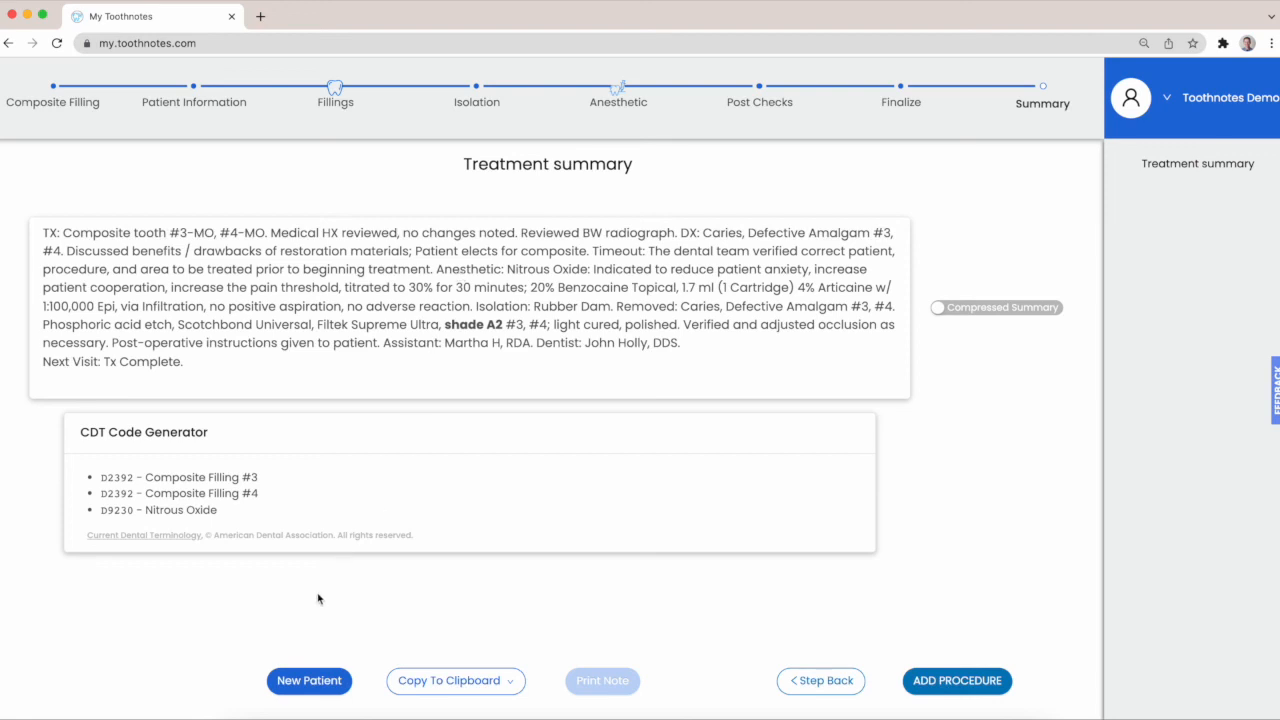
left_click(300, 687)
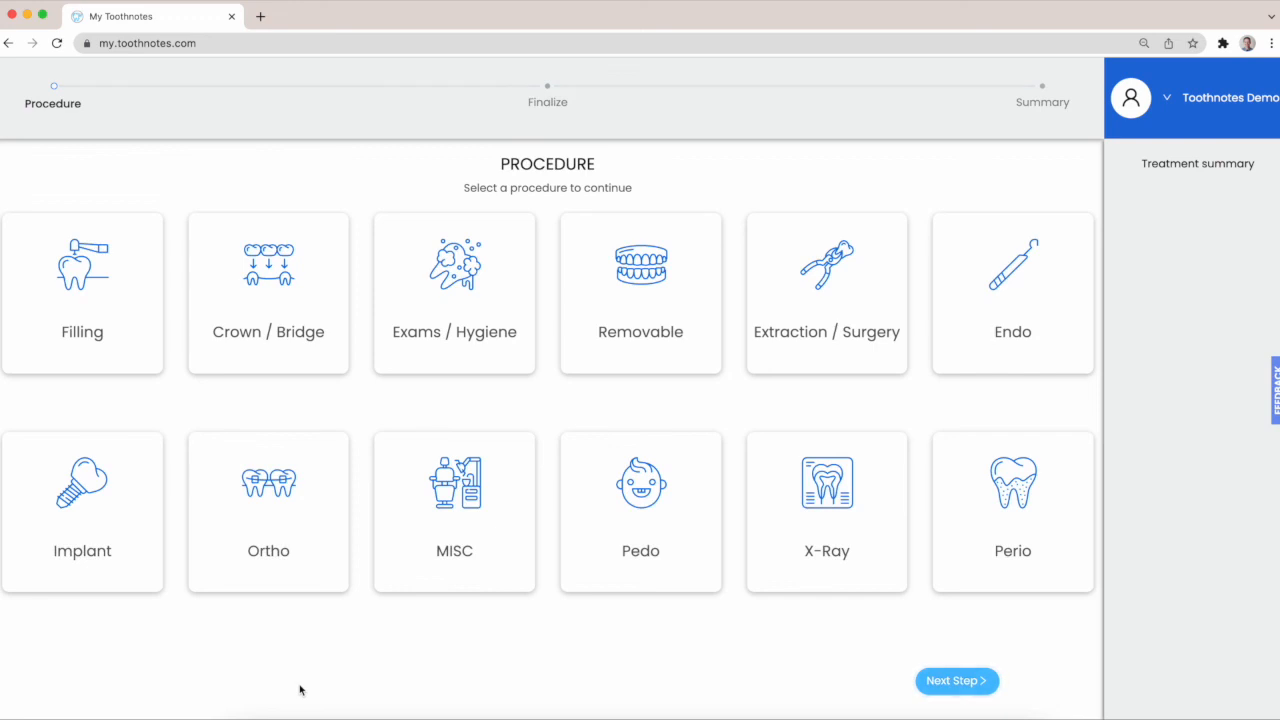